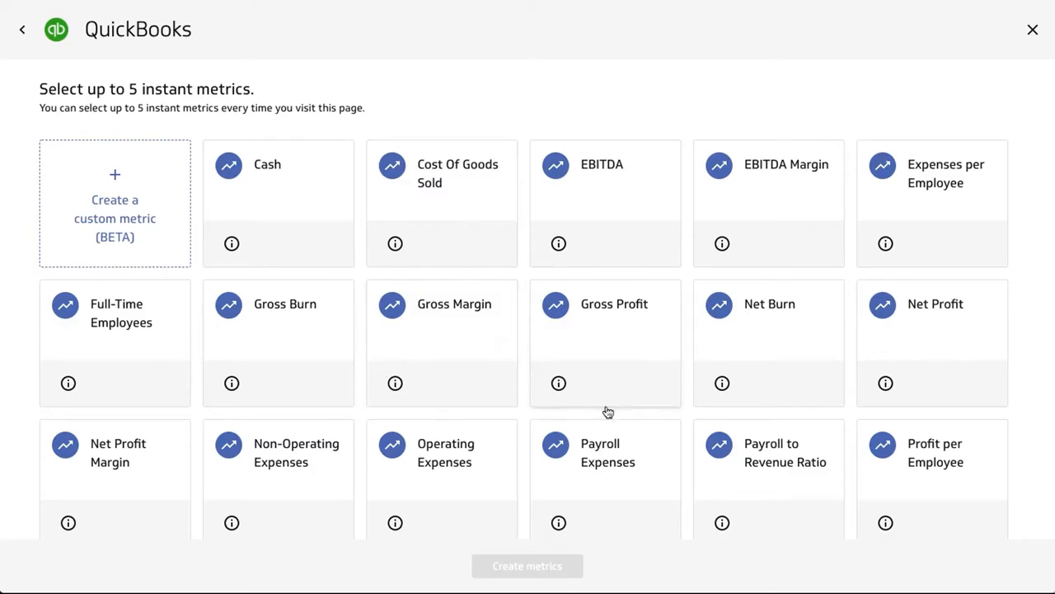
# Step: Look through the QuickBooks instant metrics and start creating a custom metric
pyautogui.scroll(-2, 685, 412)
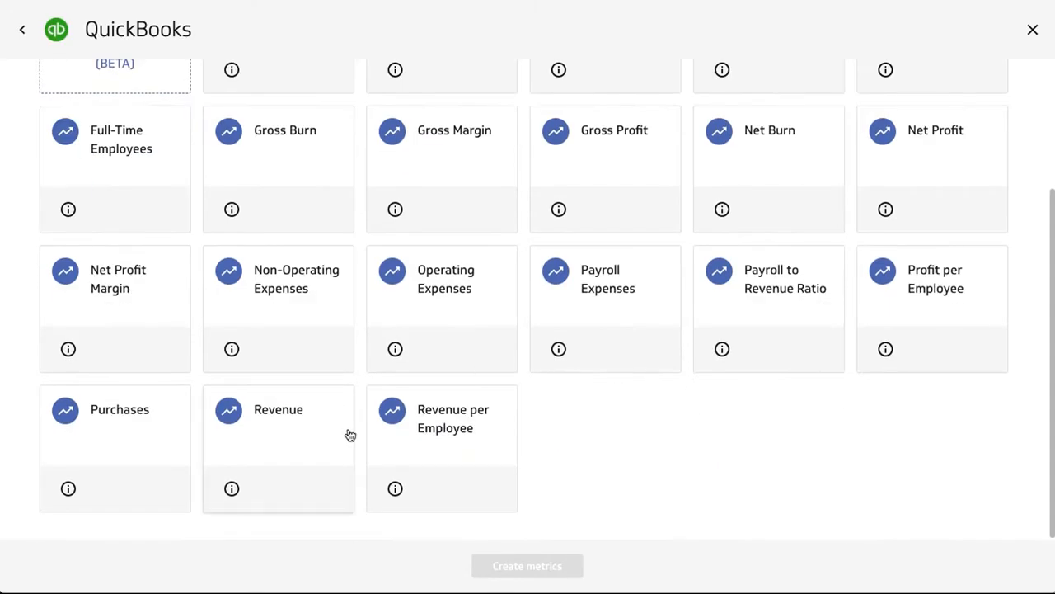
pyautogui.scroll(2, 356, 432)
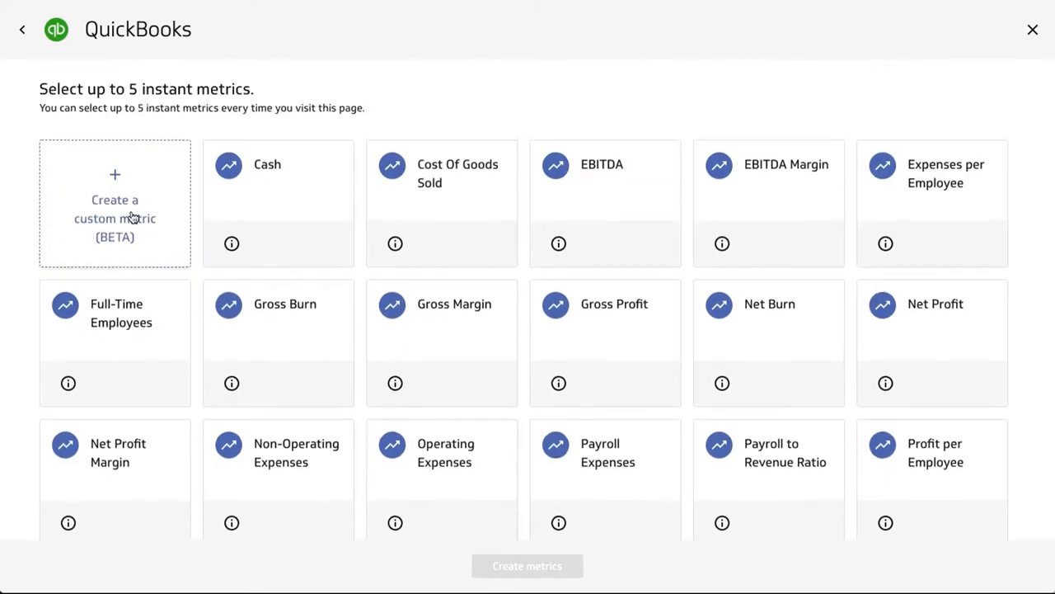
pyautogui.click(132, 217)
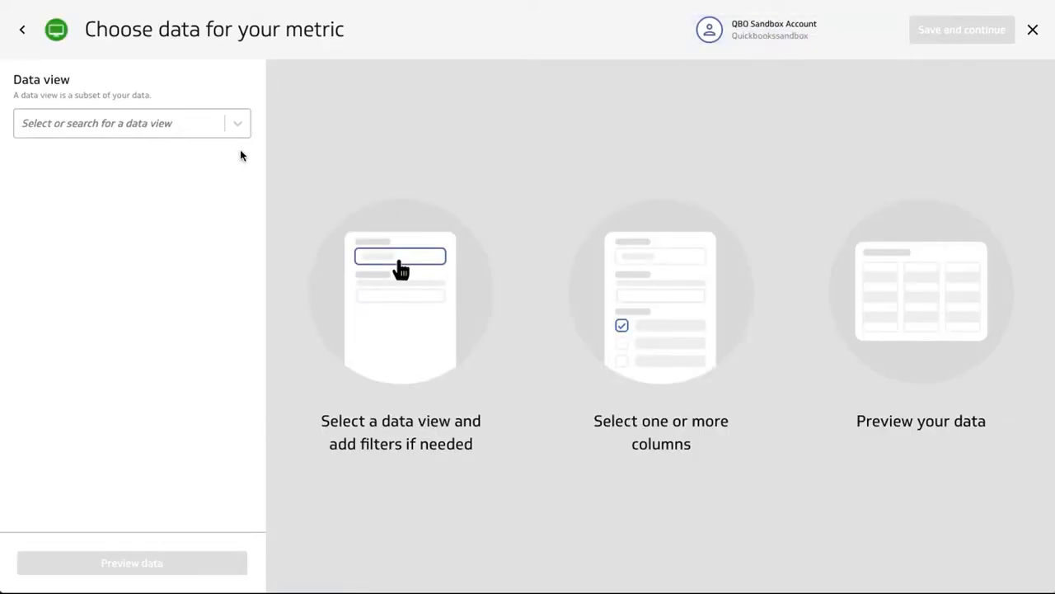
# Step: Search the data views for "month" and choose ProfitLossMonthly
pyautogui.click(173, 126)
pyautogui.write('month')
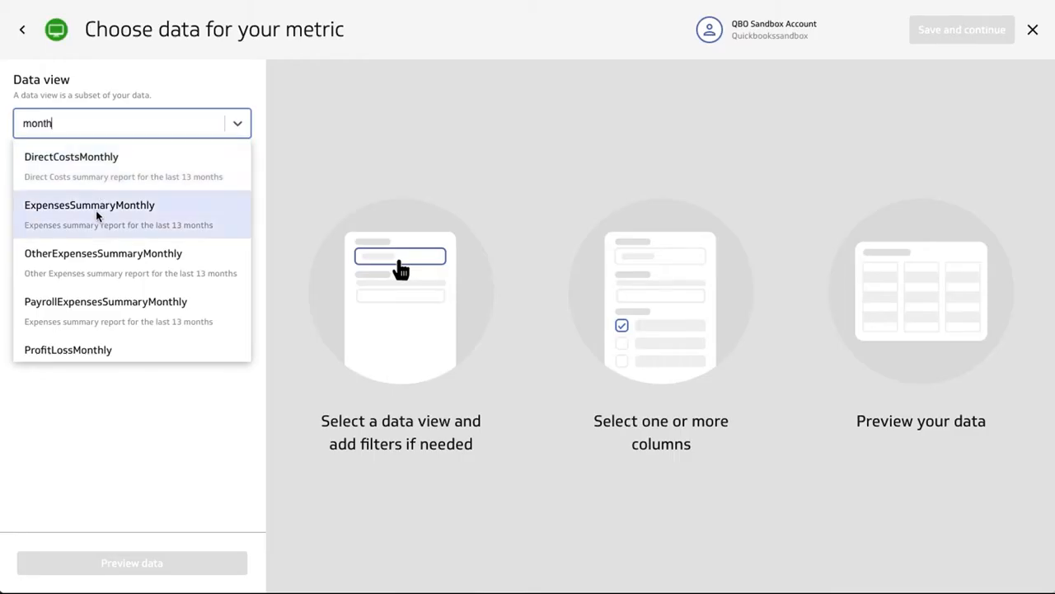
pyautogui.scroll(-1, 107, 301)
pyautogui.scroll(-2, 107, 301)
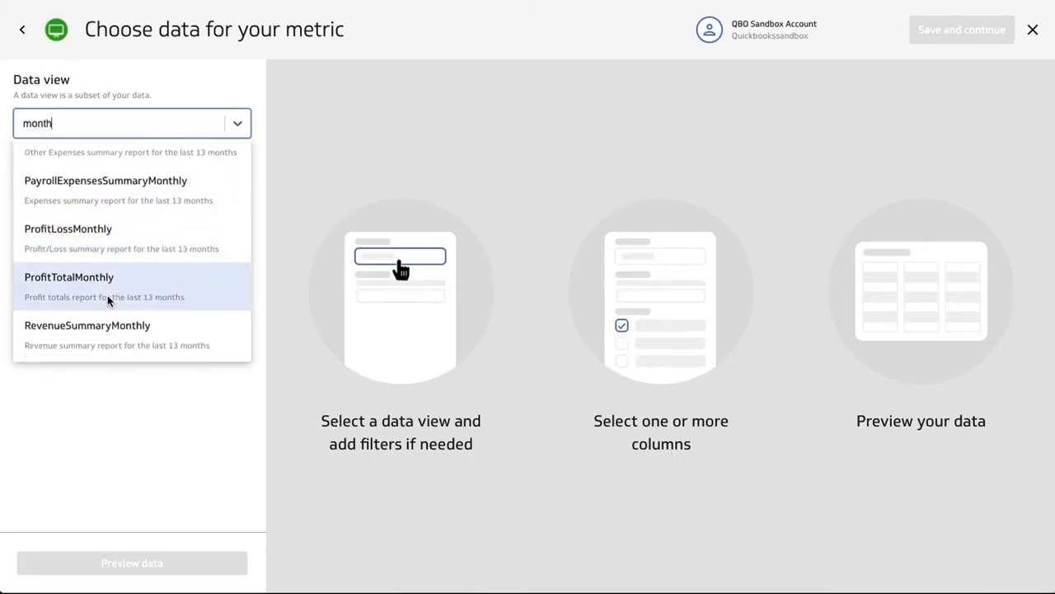
pyautogui.click(110, 240)
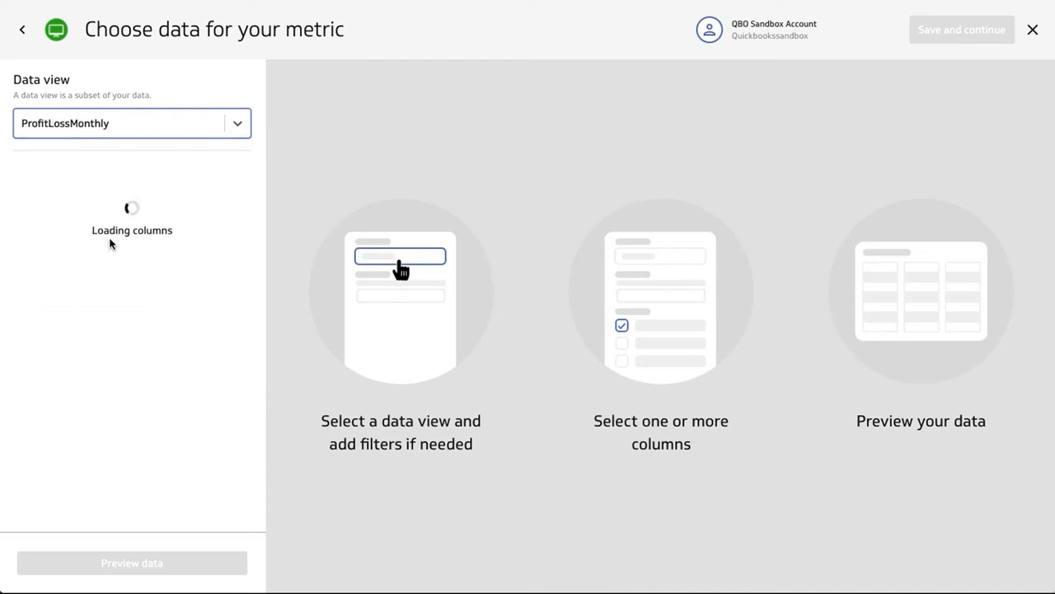
# Step: Include all eleven ProfitLossMonthly columns, from Account through Type, and preview the data
pyautogui.click(29, 287)
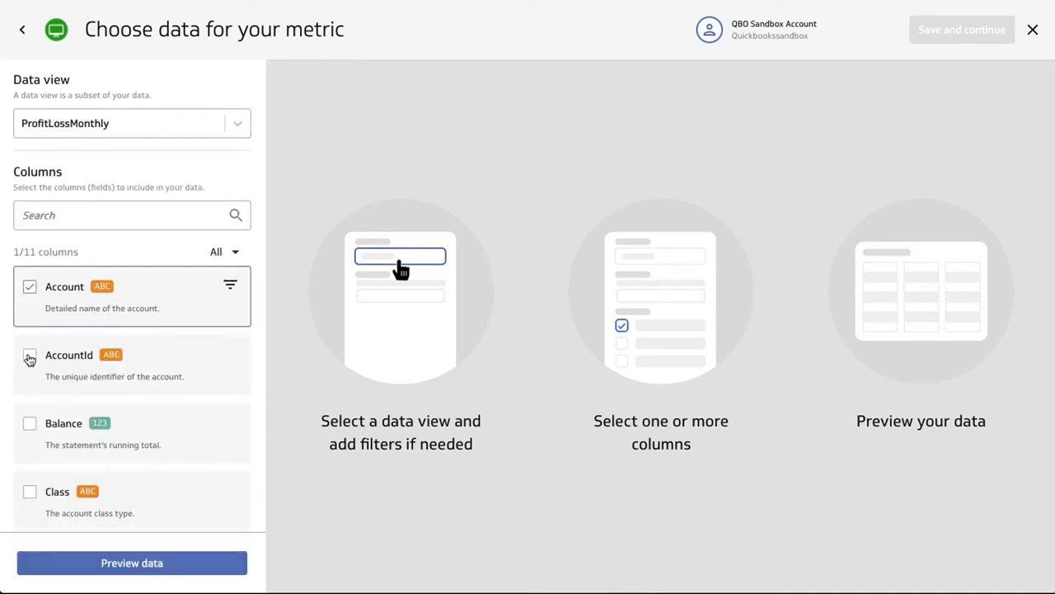
pyautogui.click(29, 357)
pyautogui.click(29, 425)
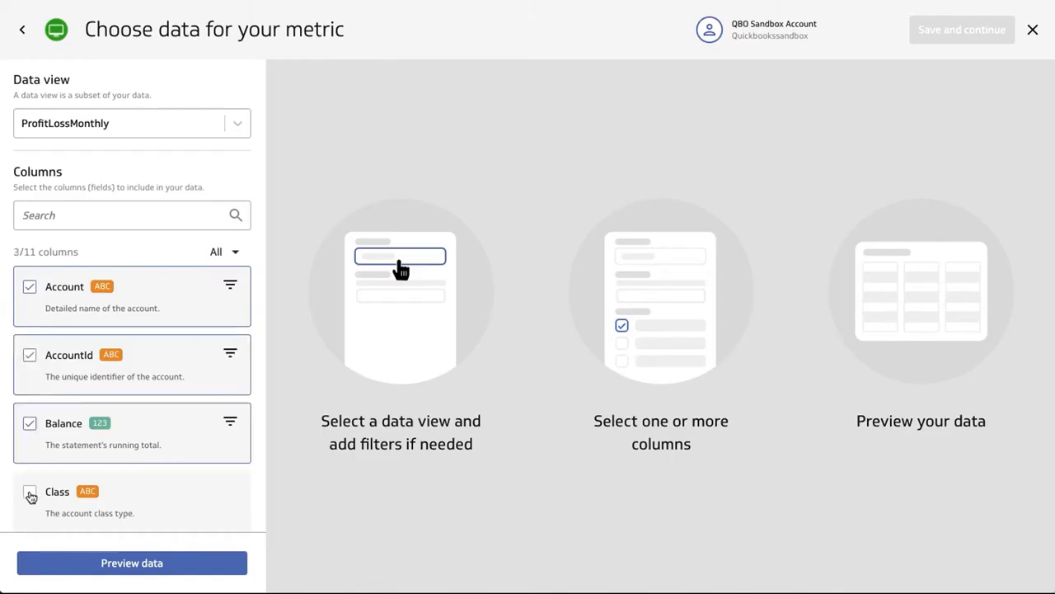
pyautogui.click(30, 494)
pyautogui.scroll(-4, 82, 486)
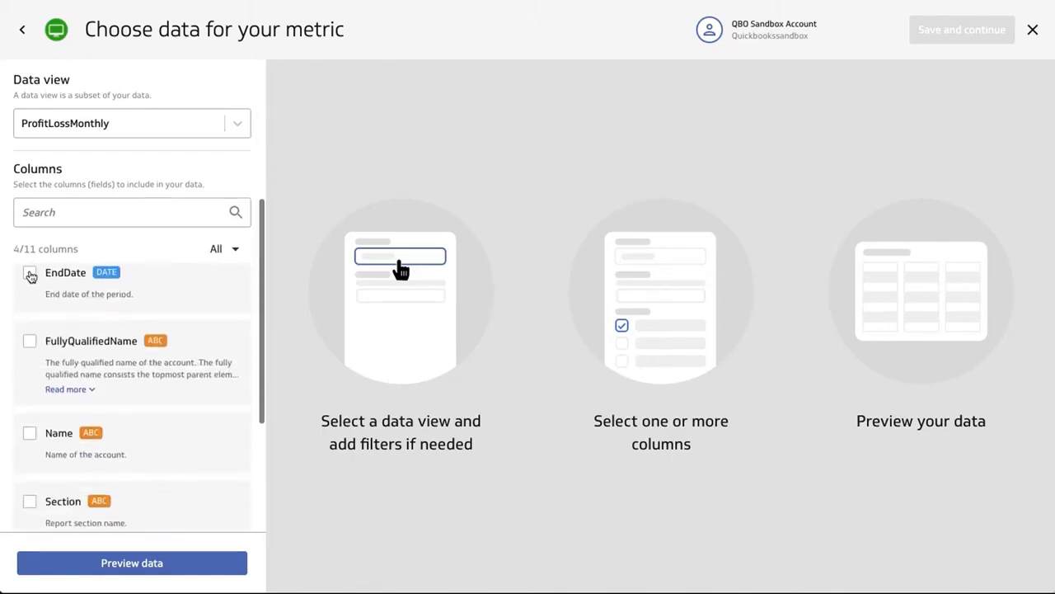
pyautogui.click(30, 273)
pyautogui.click(30, 341)
pyautogui.click(30, 433)
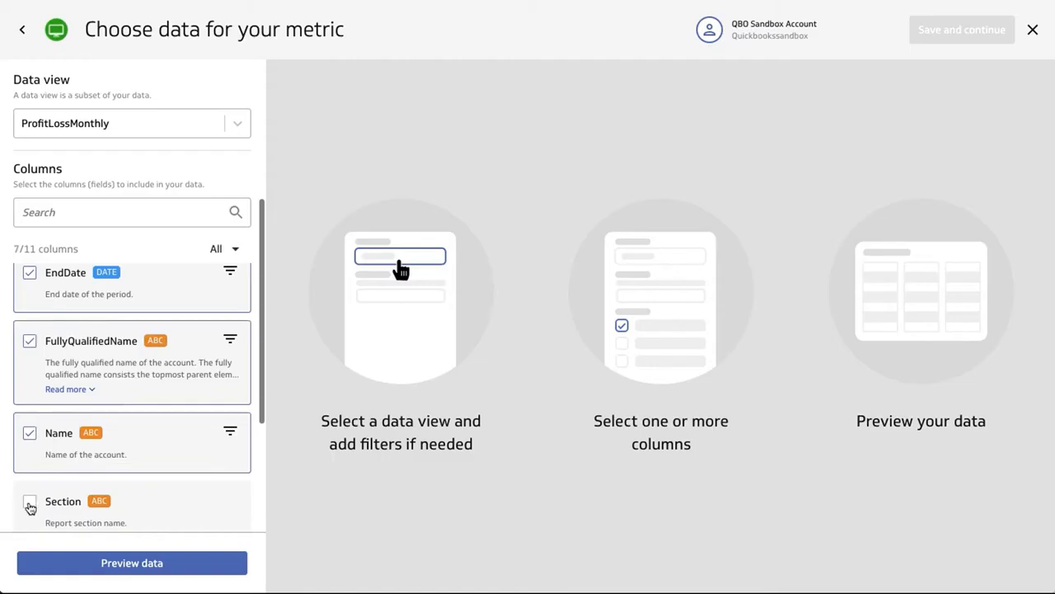
pyautogui.click(30, 506)
pyautogui.scroll(-3, 123, 462)
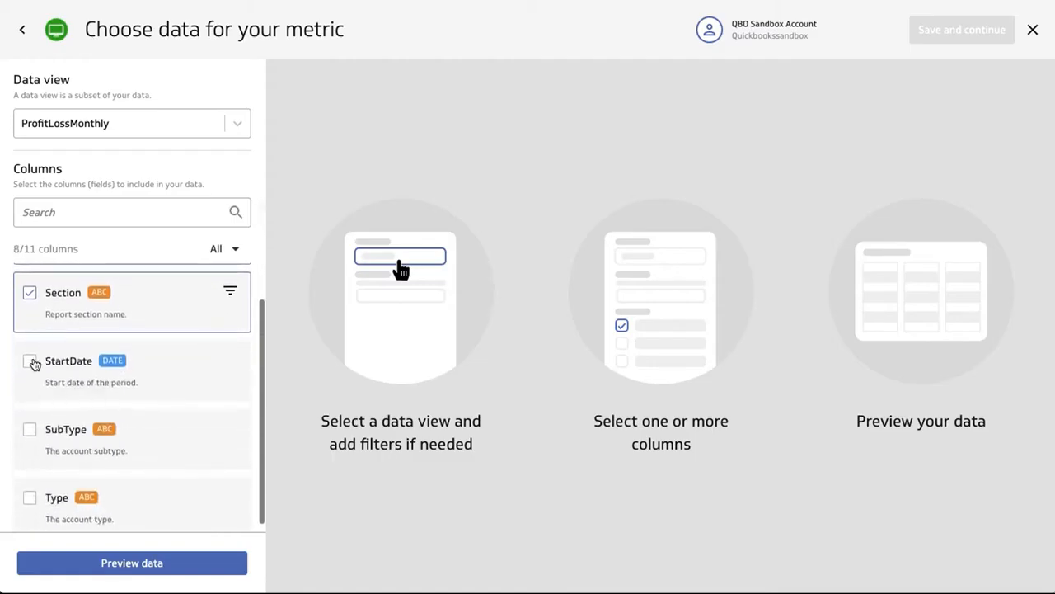
pyautogui.click(31, 362)
pyautogui.click(30, 430)
pyautogui.click(30, 498)
pyautogui.scroll(-1, 132, 478)
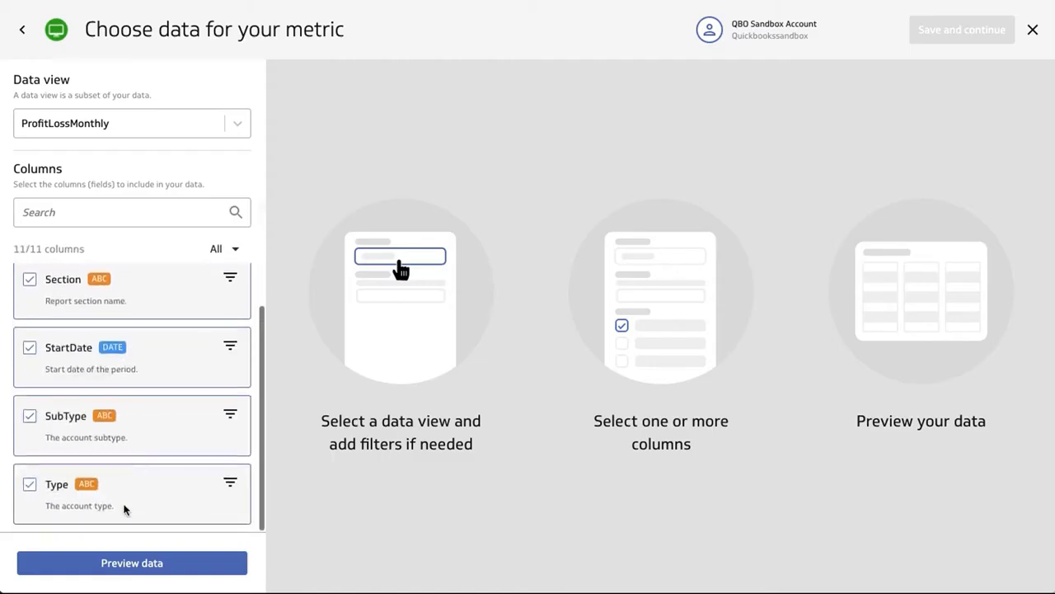
pyautogui.click(138, 561)
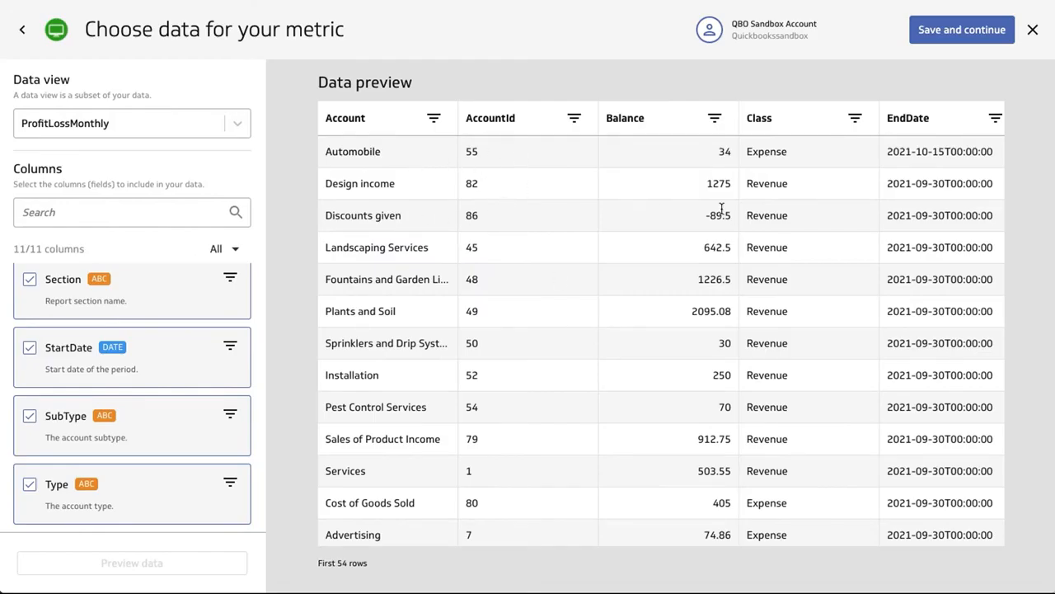
# Step: Examine the previewed profit and loss data across all columns through Type and down the rows
pyautogui.hscroll(5, 772, 212)
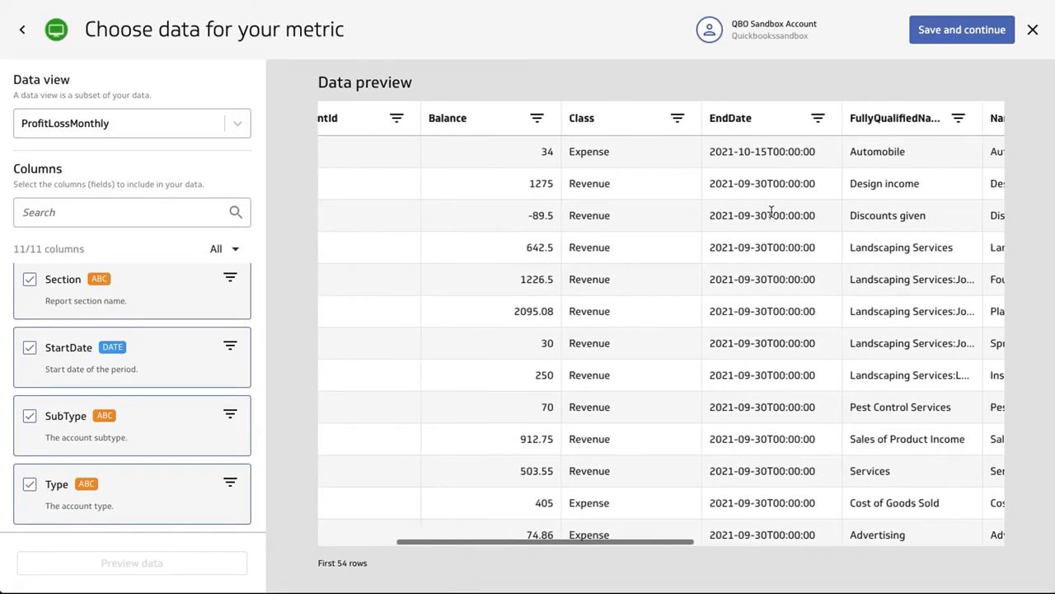
pyautogui.hscroll(1, 771, 212)
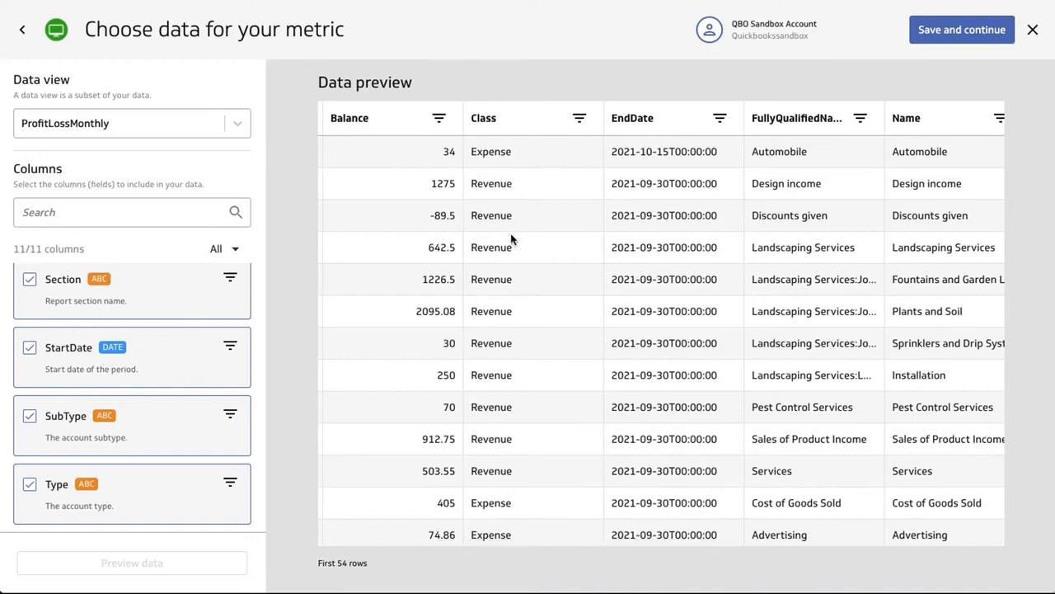
pyautogui.hscroll(6, 785, 338)
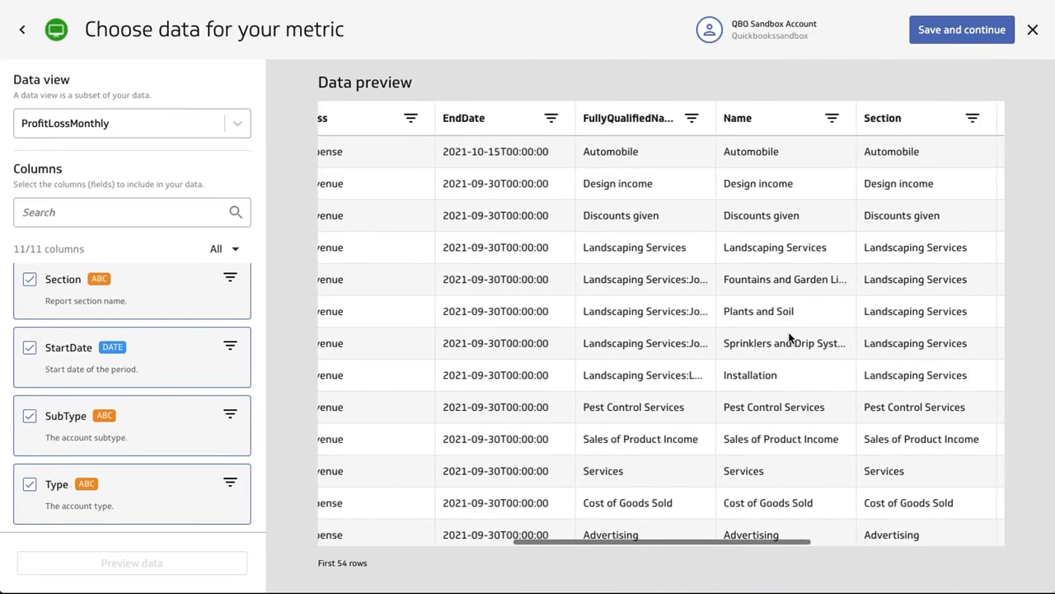
pyautogui.hscroll(1, 790, 338)
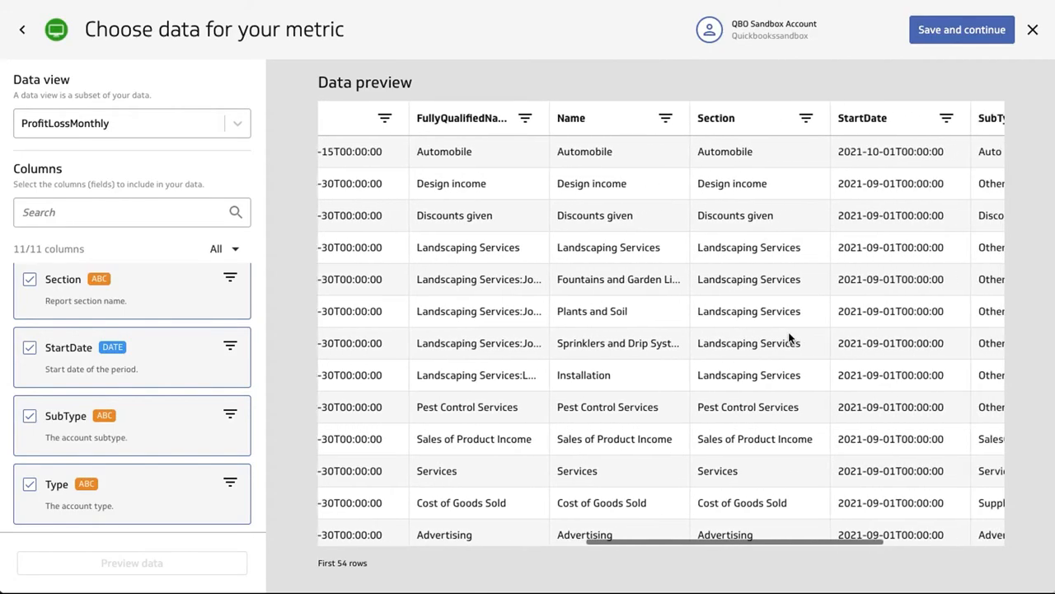
pyautogui.hscroll(2, 810, 334)
pyautogui.hscroll(4, 809, 334)
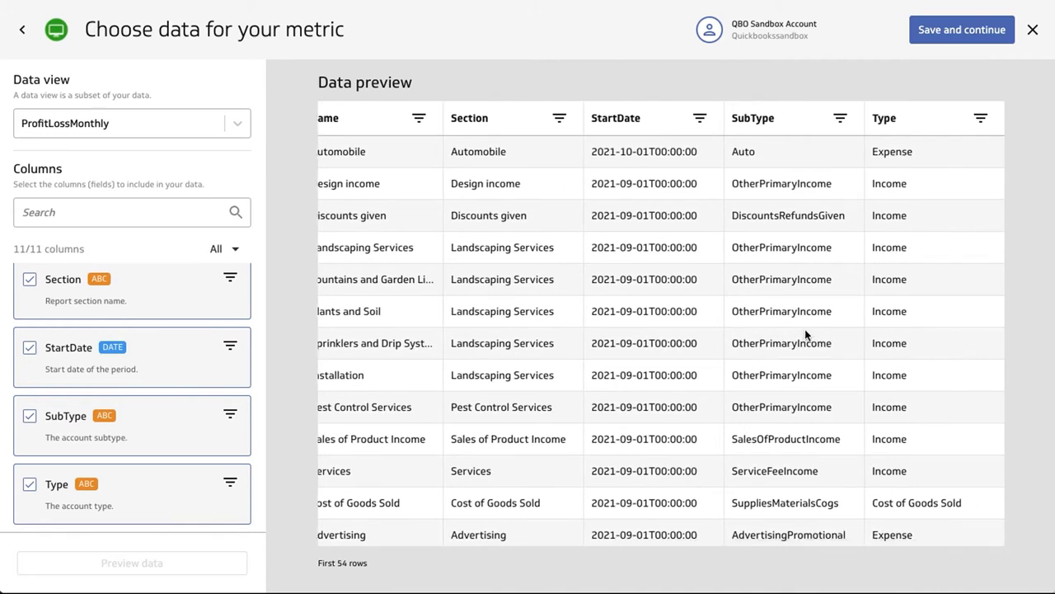
pyautogui.scroll(-4, 797, 451)
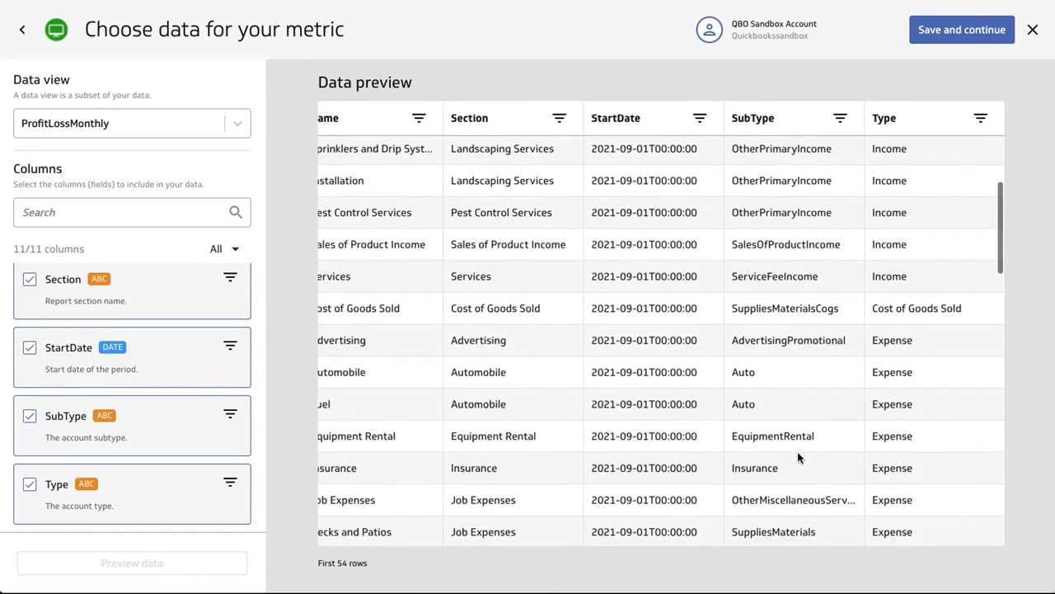
pyautogui.scroll(-4, 797, 450)
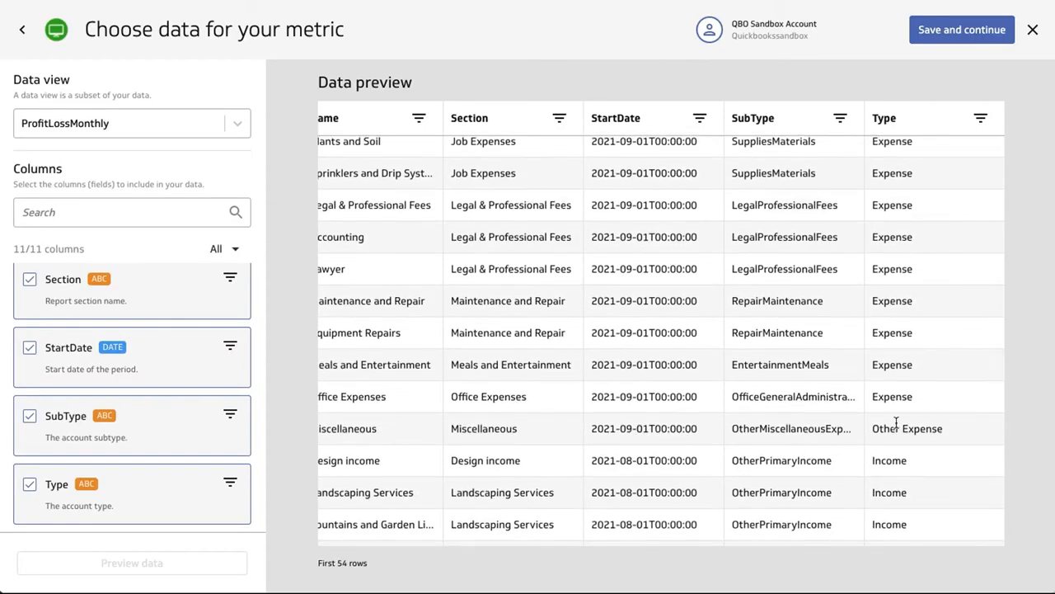
# Step: Filter the Type column of the preview to values that equal Expense
pyautogui.scroll(3, 896, 423)
pyautogui.click(979, 118)
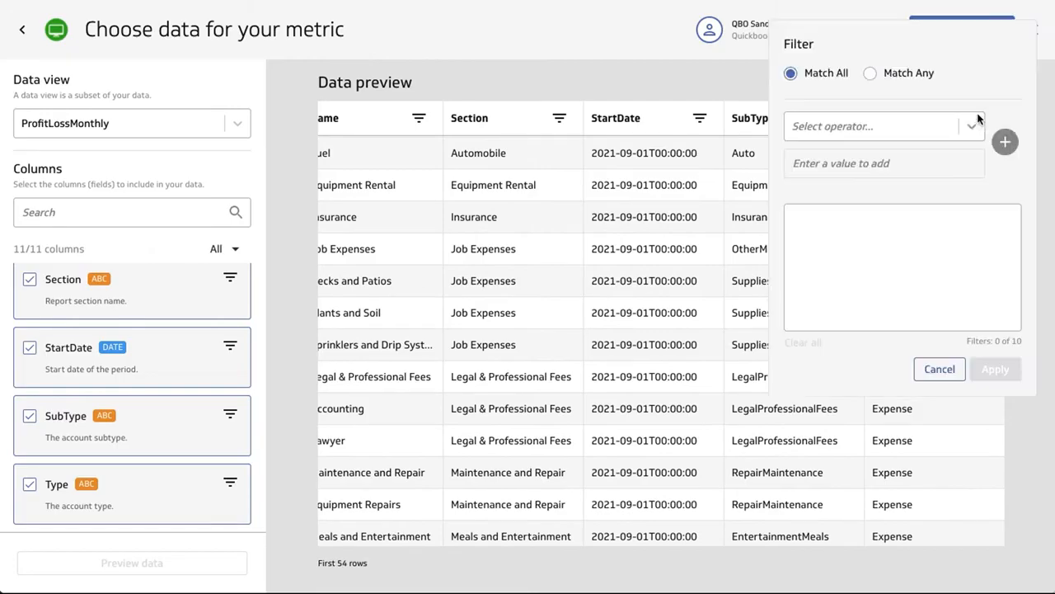
pyautogui.click(919, 125)
pyautogui.click(855, 159)
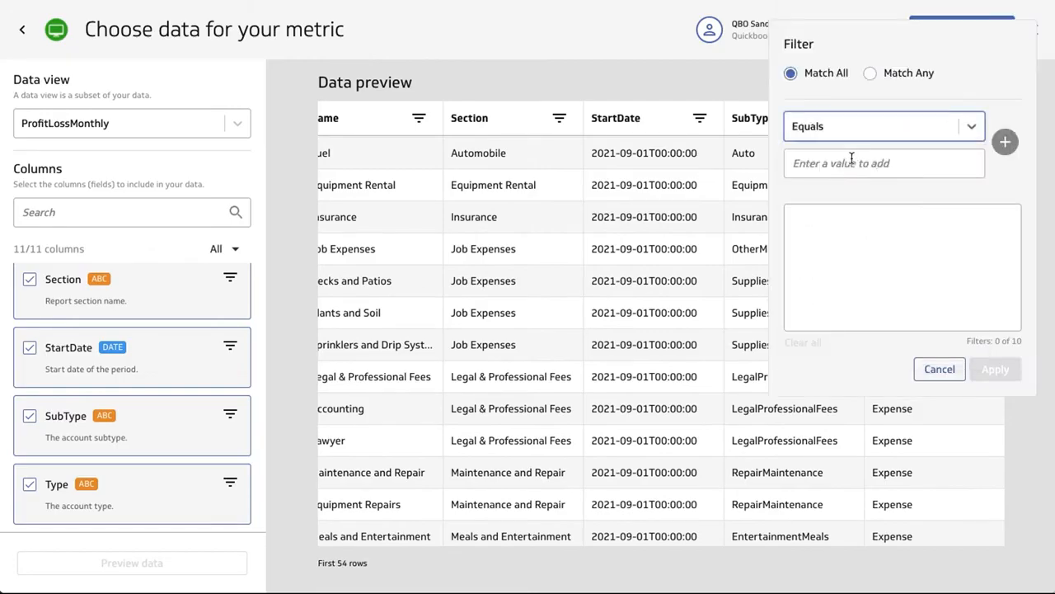
pyautogui.click(850, 163)
pyautogui.write('Expense')
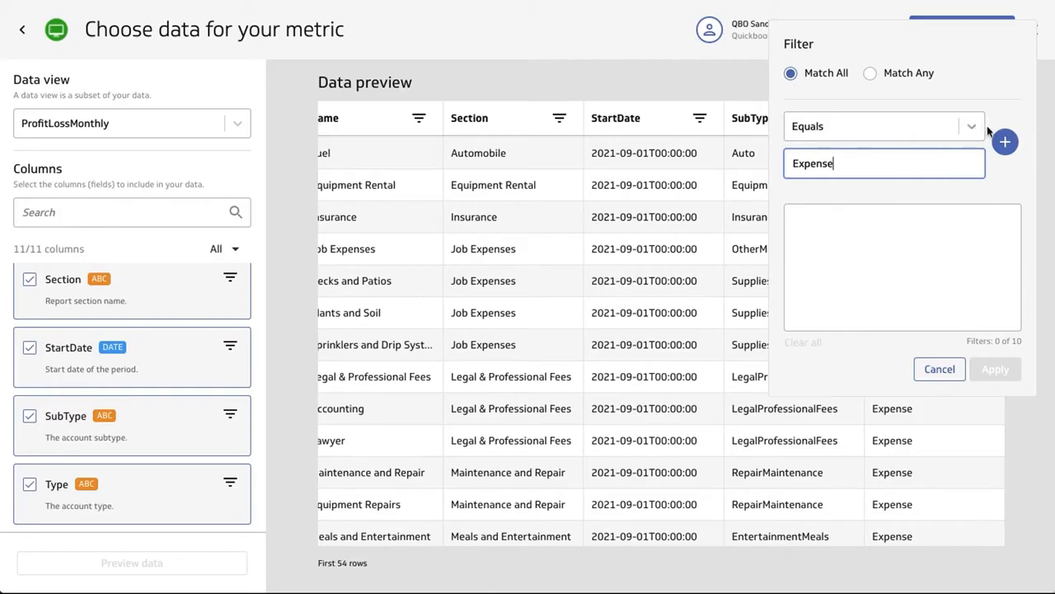
pyautogui.click(1004, 141)
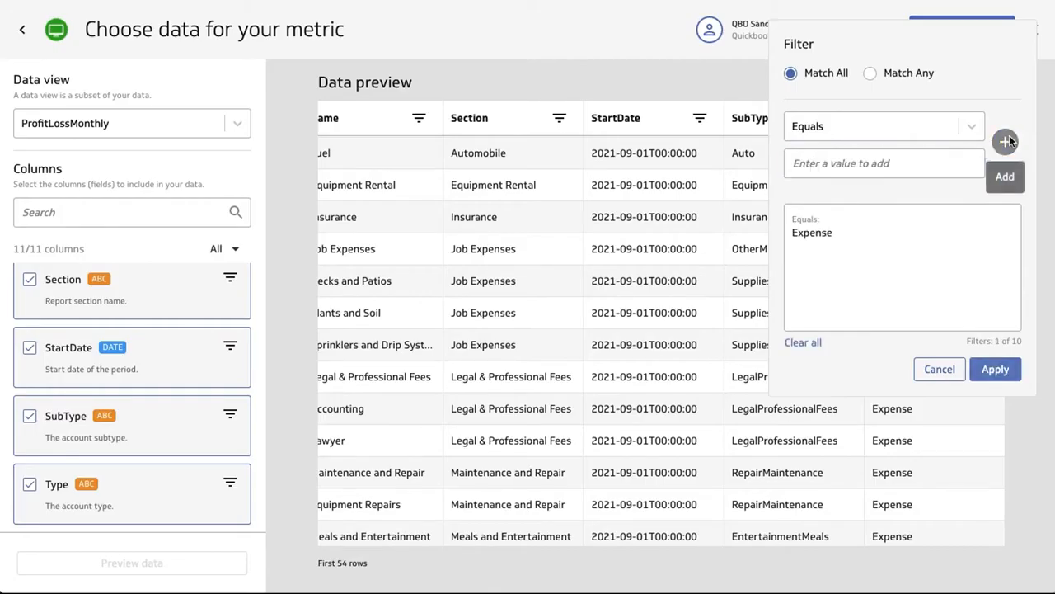
pyautogui.click(999, 368)
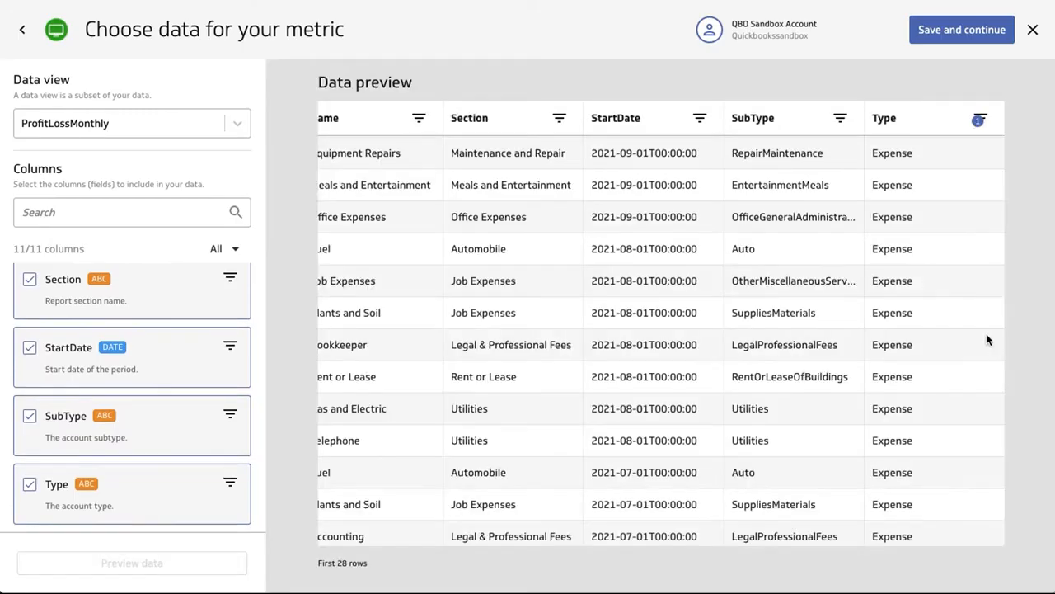
# Step: Review the filtered expense rows and their columns back to Account
pyautogui.scroll(5, 895, 306)
pyautogui.scroll(-2, 896, 324)
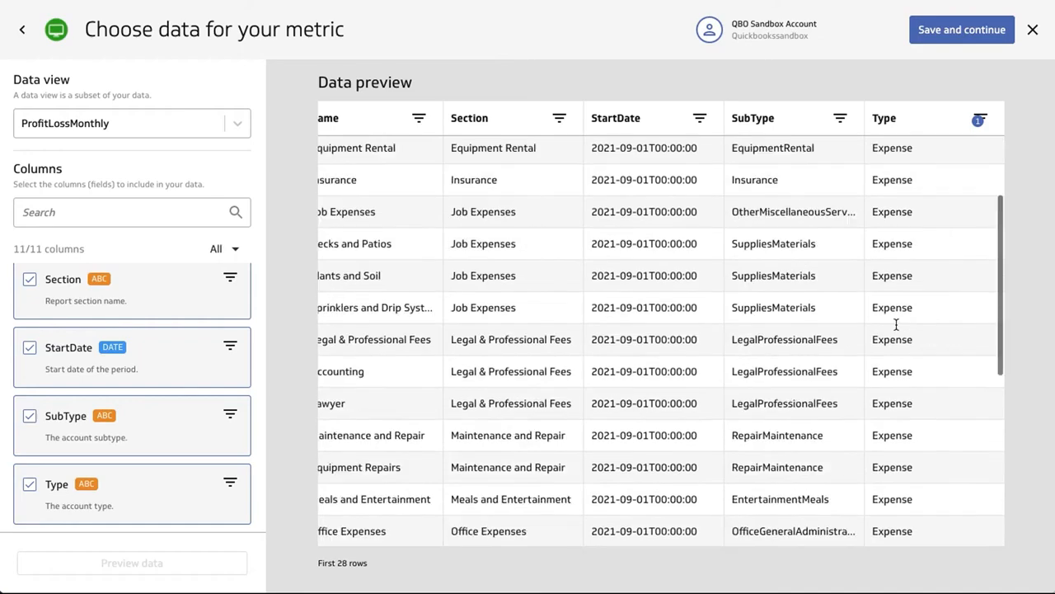
pyautogui.scroll(-4, 896, 324)
pyautogui.hscroll(-8, 477, 317)
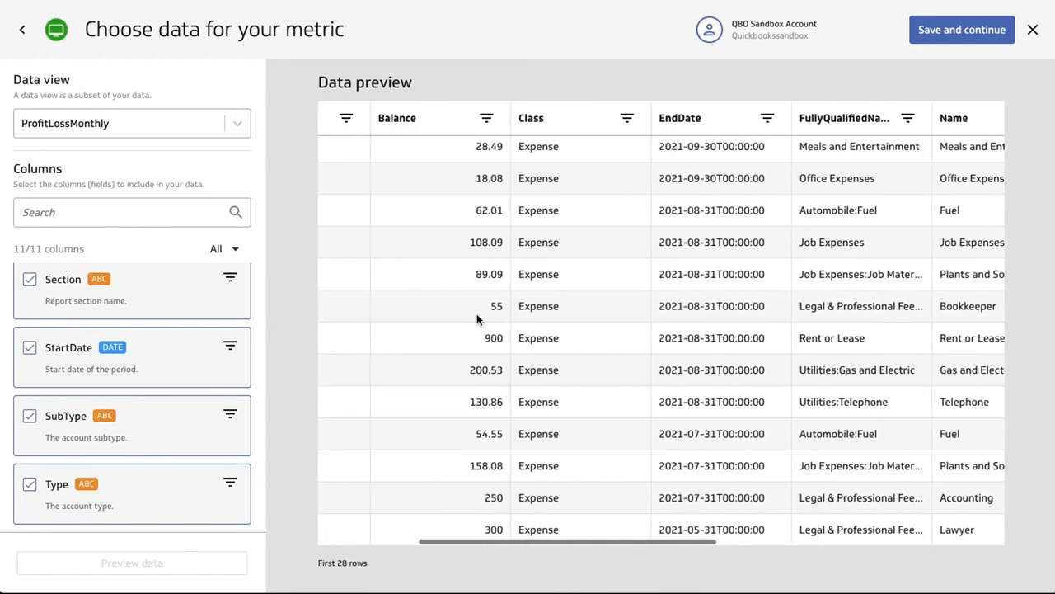
pyautogui.hscroll(-4, 476, 314)
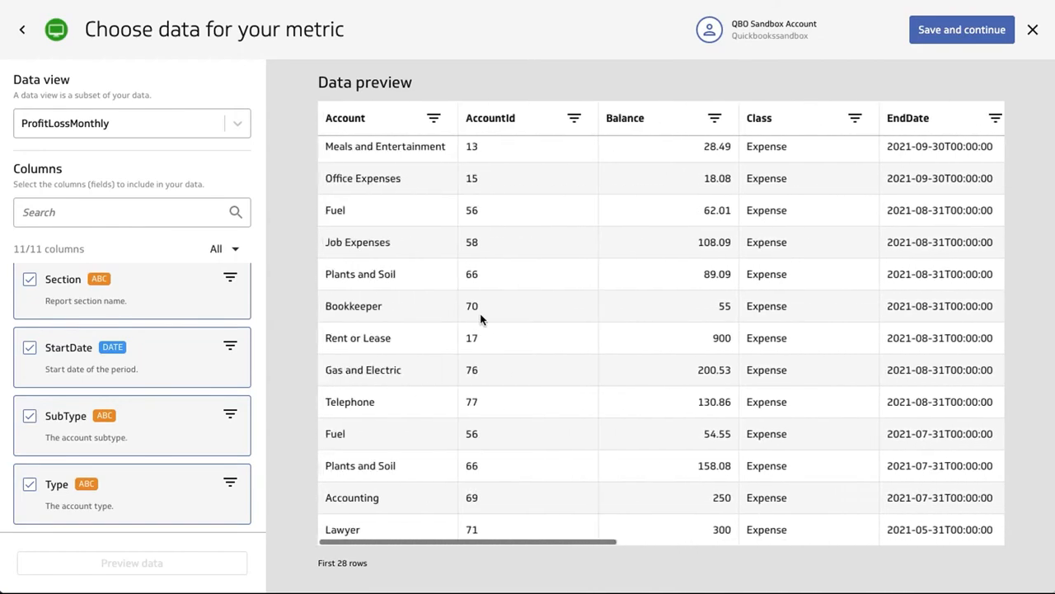
# Step: Switch the data view to BankAccountsSummaryReport by searching for "bank"
pyautogui.click(147, 127)
pyautogui.write('bank')
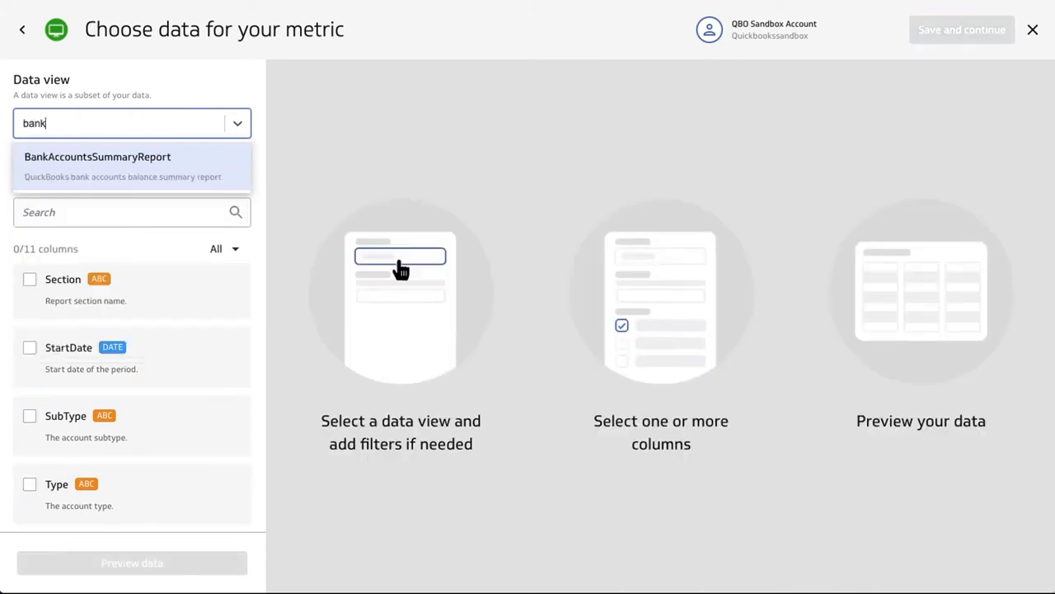
pyautogui.click(99, 159)
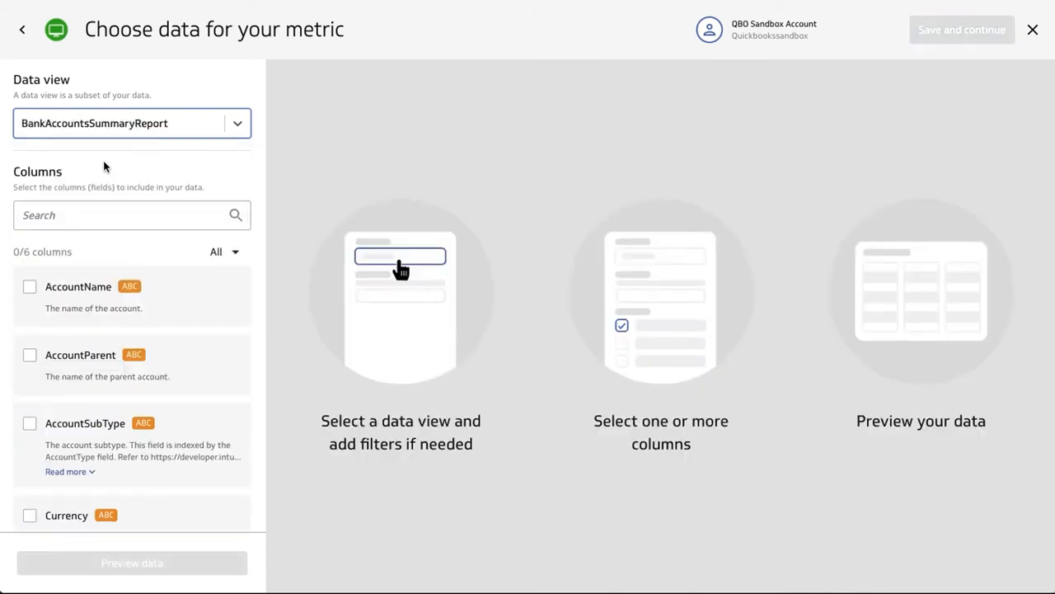
# Step: Include the AccountName, AccountSubType, Currency and CurrentBalance columns and preview the bank account data
pyautogui.click(79, 293)
pyautogui.click(87, 439)
pyautogui.scroll(-3, 62, 416)
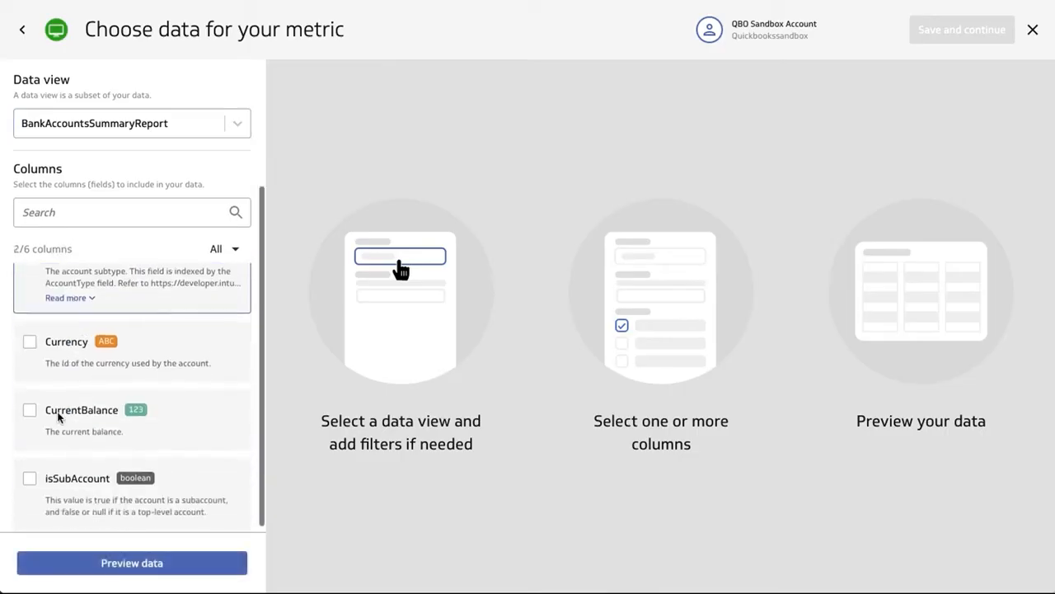
pyautogui.click(58, 353)
pyautogui.click(56, 416)
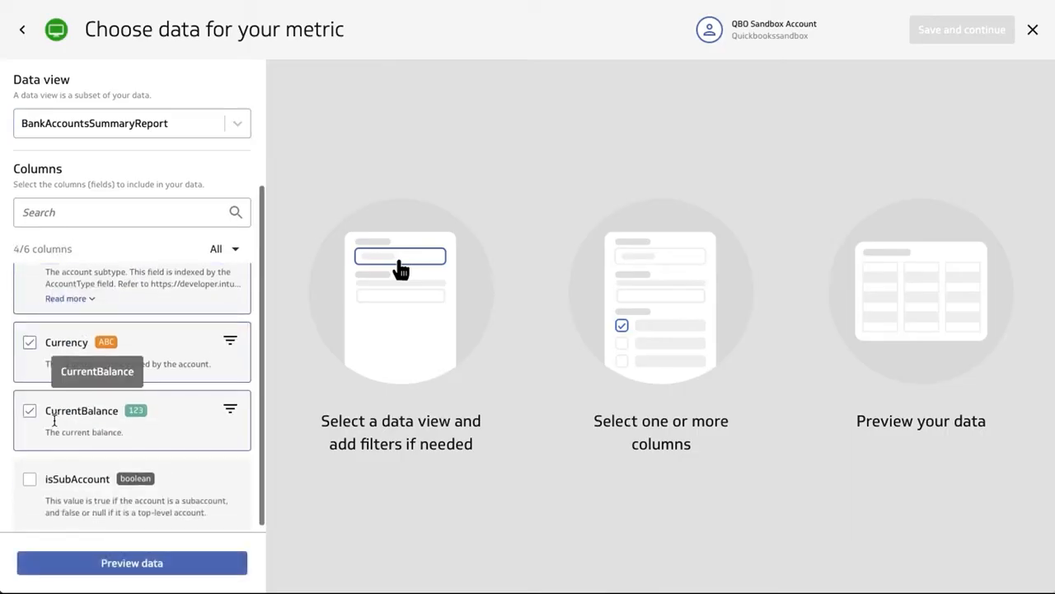
pyautogui.click(105, 562)
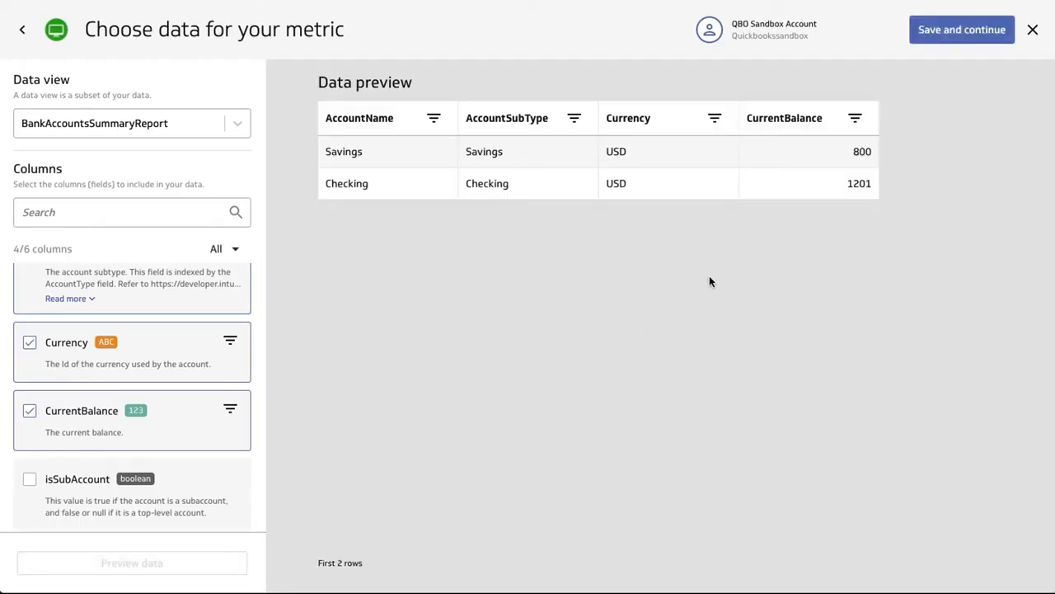
# Step: Switch the data view from the bank accounts report to Customers
pyautogui.click(163, 126)
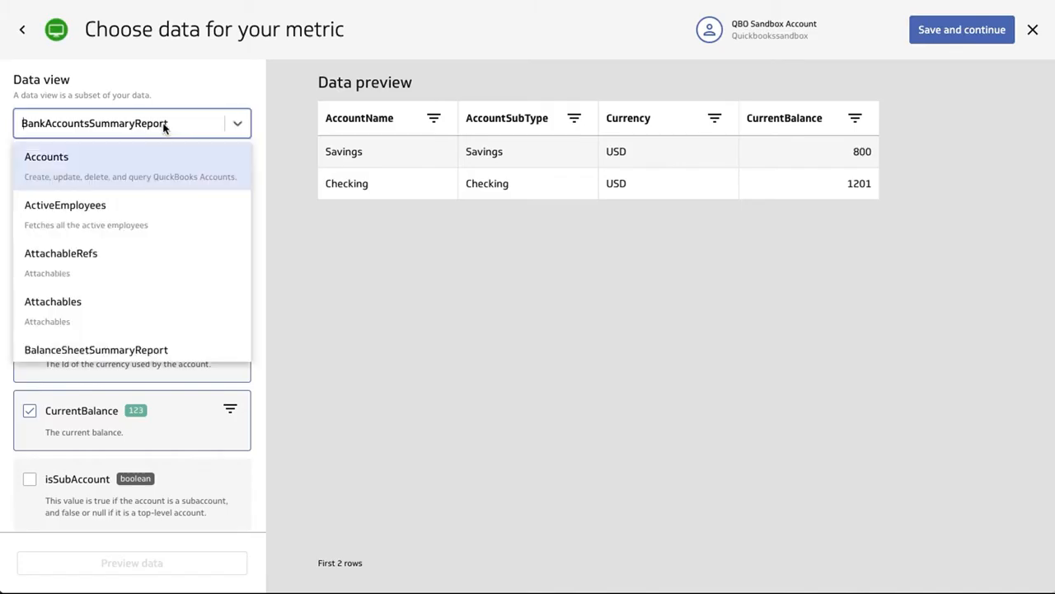
pyautogui.write('Customers')
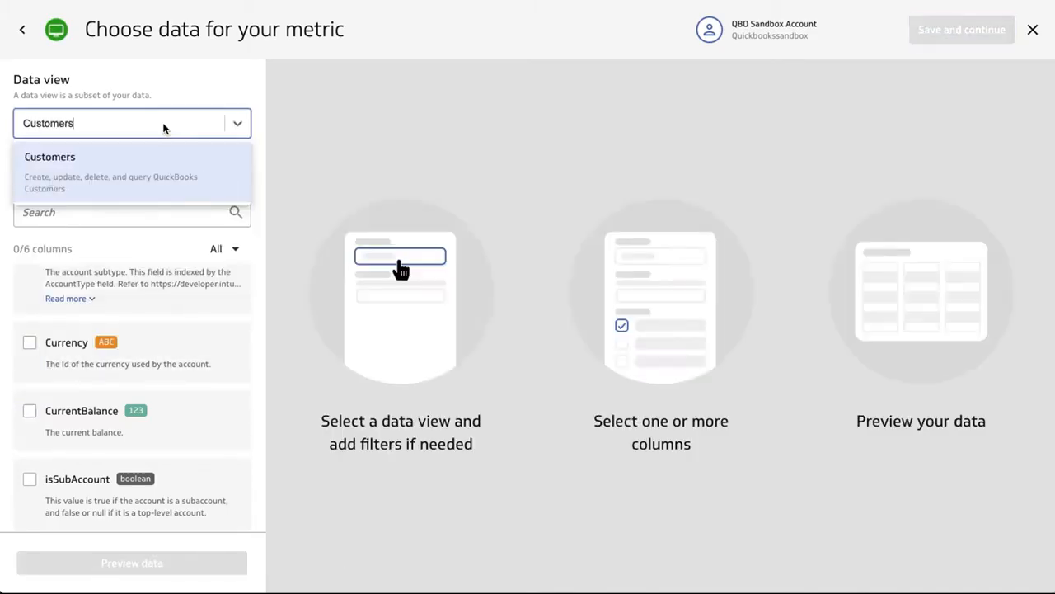
pyautogui.click(78, 164)
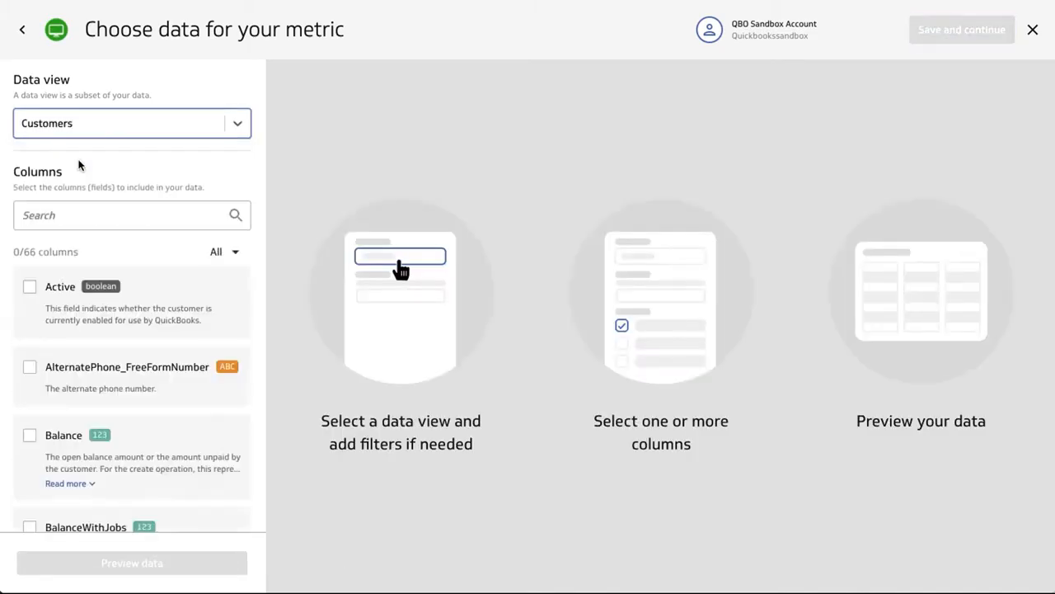
# Step: Find the MetaData_CreateTime column by searching the Customers columns for "meta" and include it
pyautogui.click(79, 215)
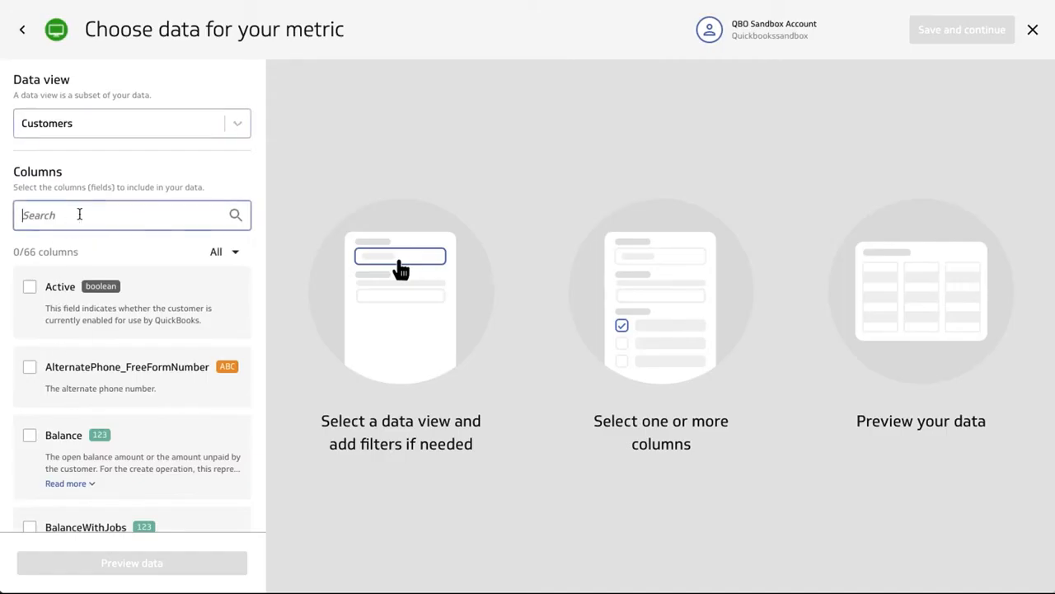
pyautogui.write('meg')
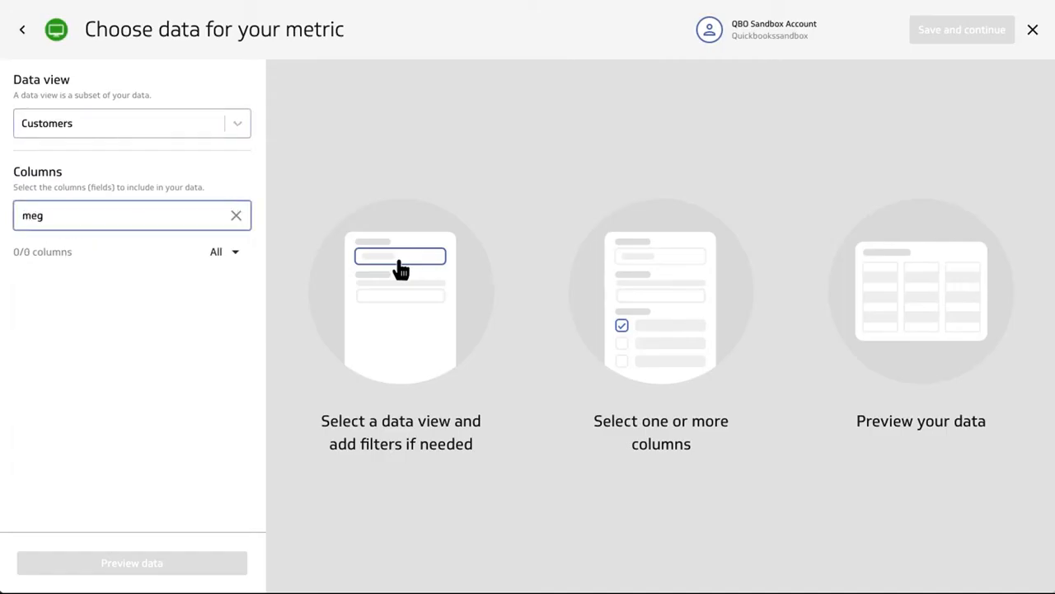
pyautogui.press('BackSpace')
pyautogui.write('ta')
pyautogui.click(100, 303)
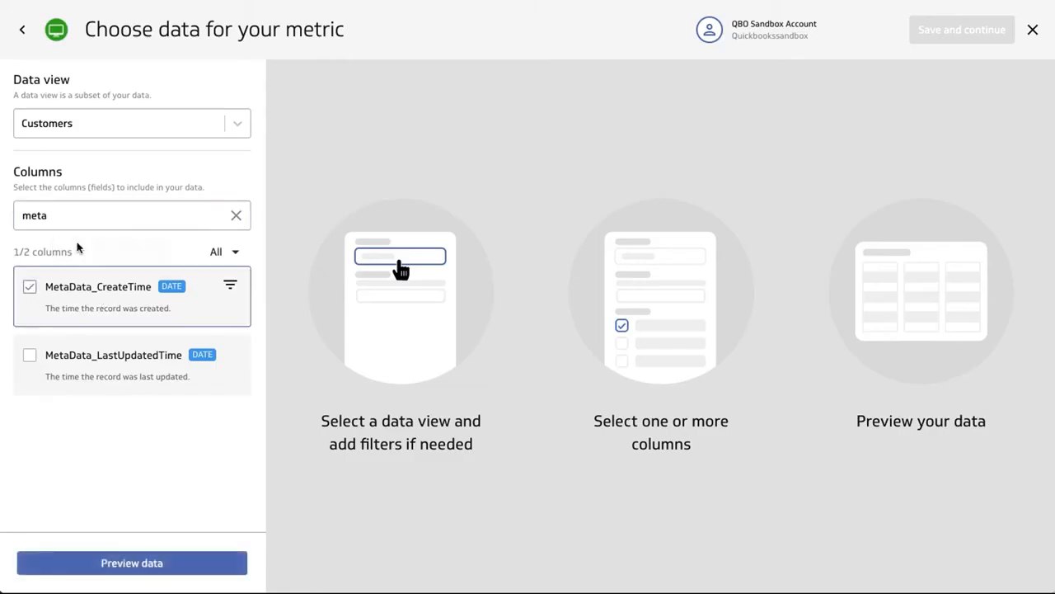
# Step: Search the Customers columns for "name" and include CompanyName and FullyQualifiedName
pyautogui.moveTo(70, 220); pyautogui.dragTo(7, 221)
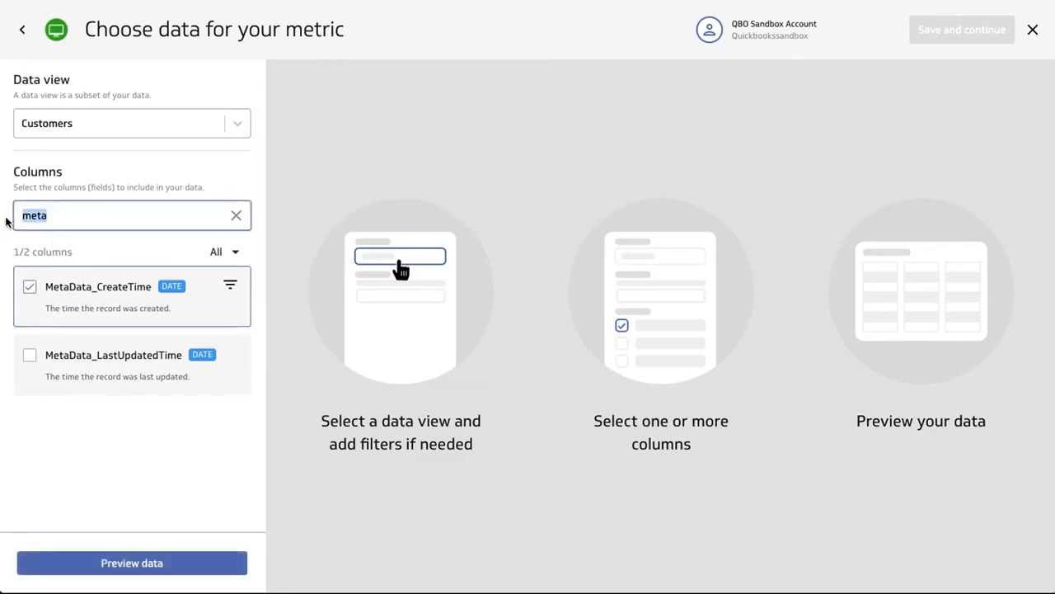
pyautogui.write('name')
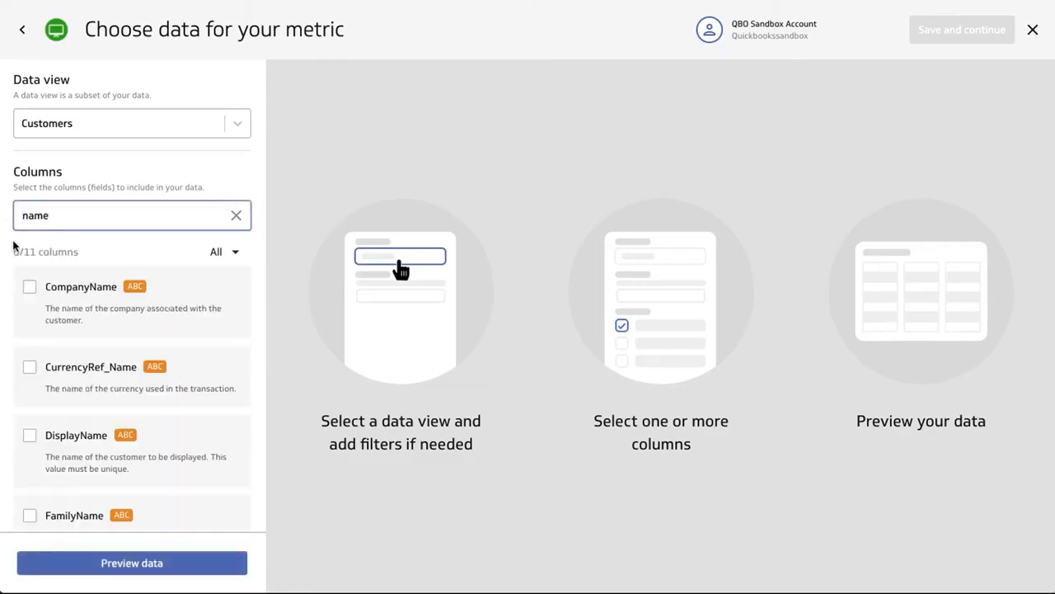
pyautogui.click(56, 286)
pyautogui.scroll(-2, 84, 375)
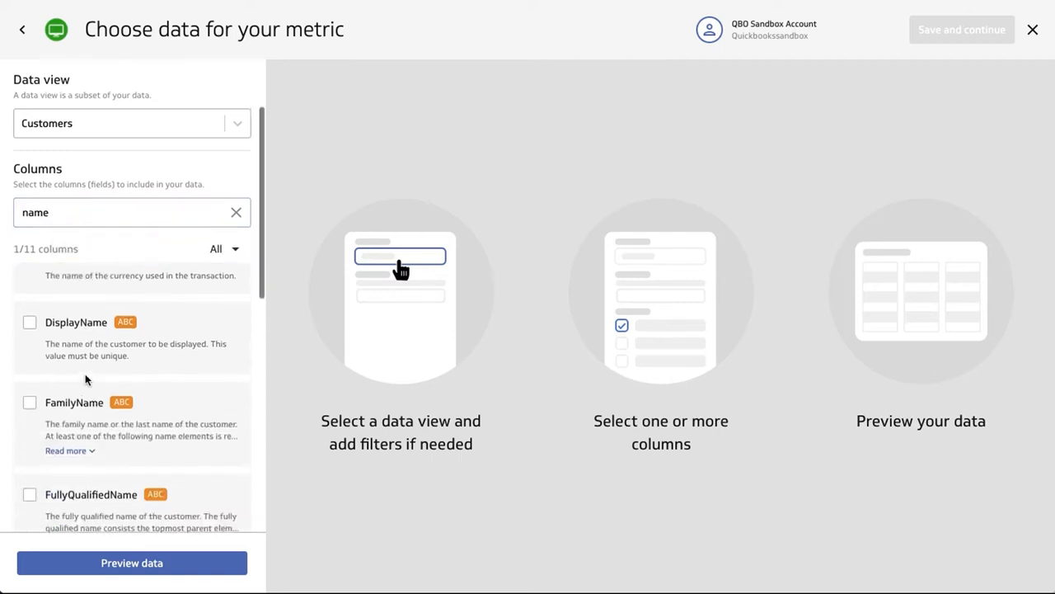
pyautogui.scroll(1, 85, 374)
pyautogui.scroll(-2, 85, 379)
pyautogui.click(84, 419)
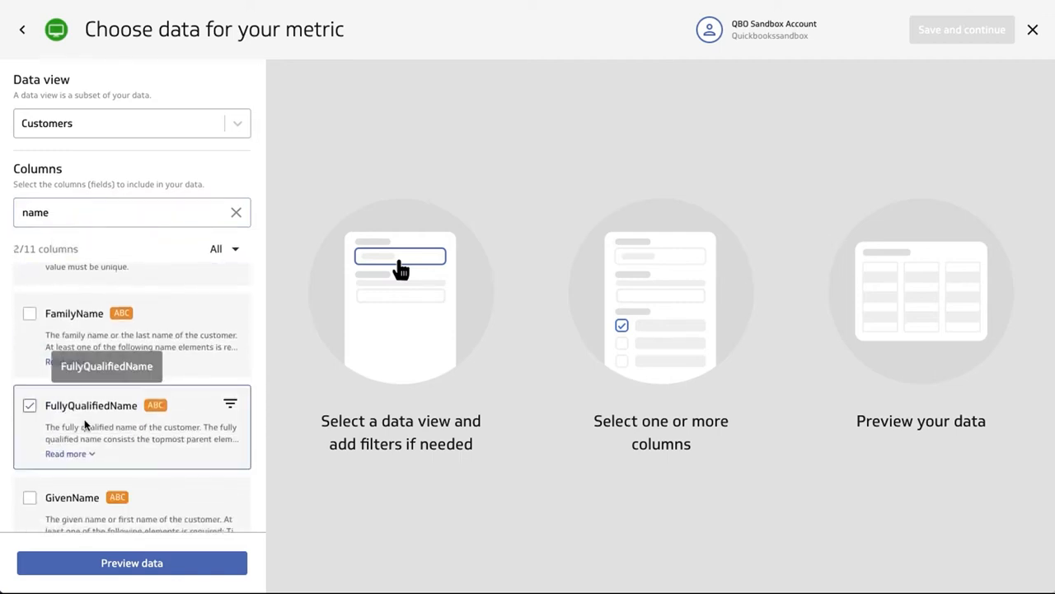
# Step: Search the Customers columns for "bill" and include BillAddr_City
pyautogui.doubleClick(73, 212)
pyautogui.write('bill')
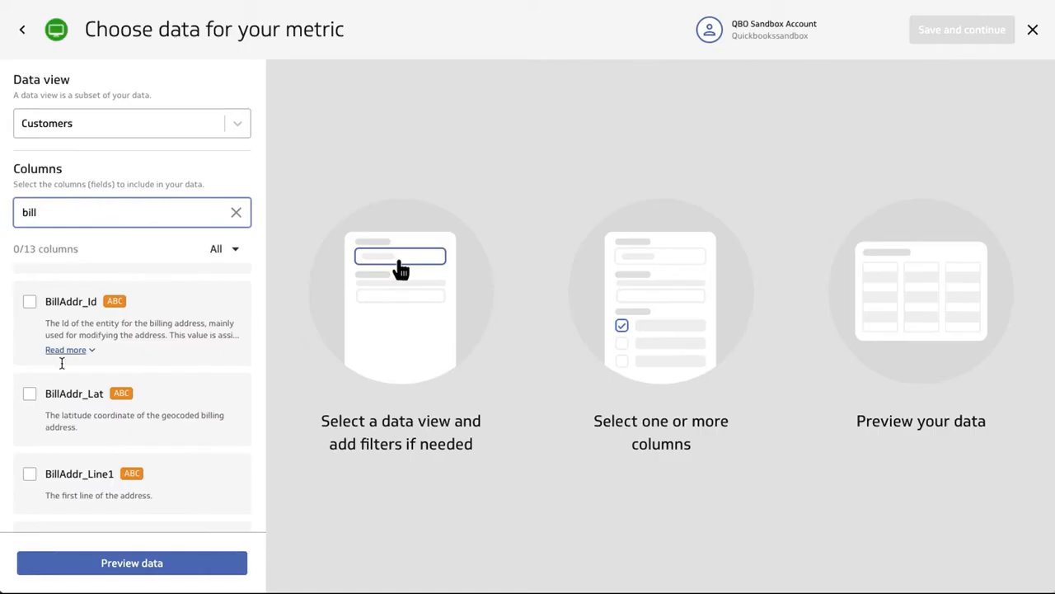
pyautogui.scroll(-1, 78, 429)
pyautogui.scroll(4, 82, 449)
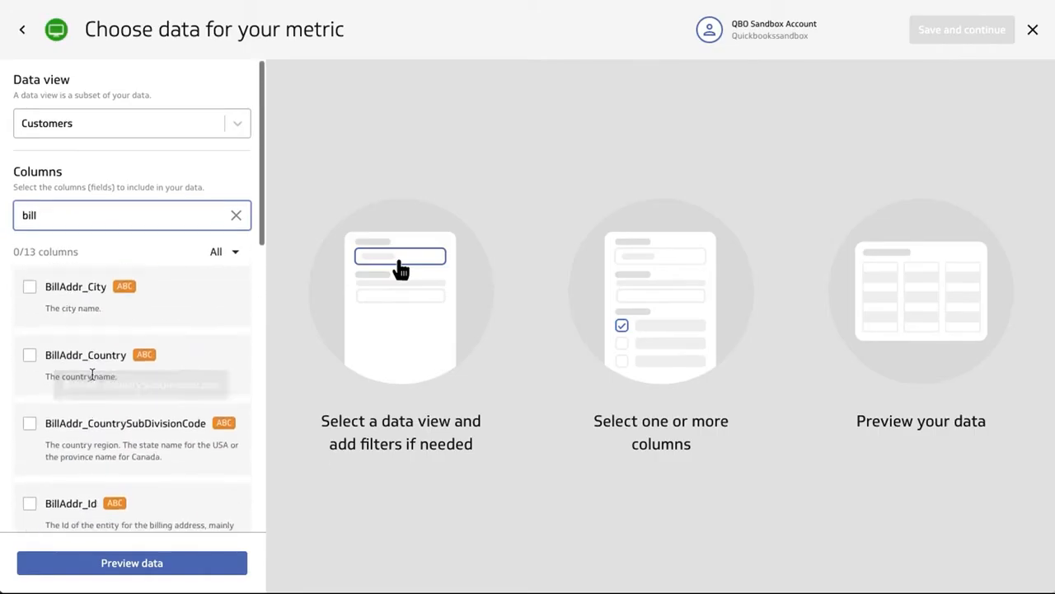
pyautogui.click(78, 304)
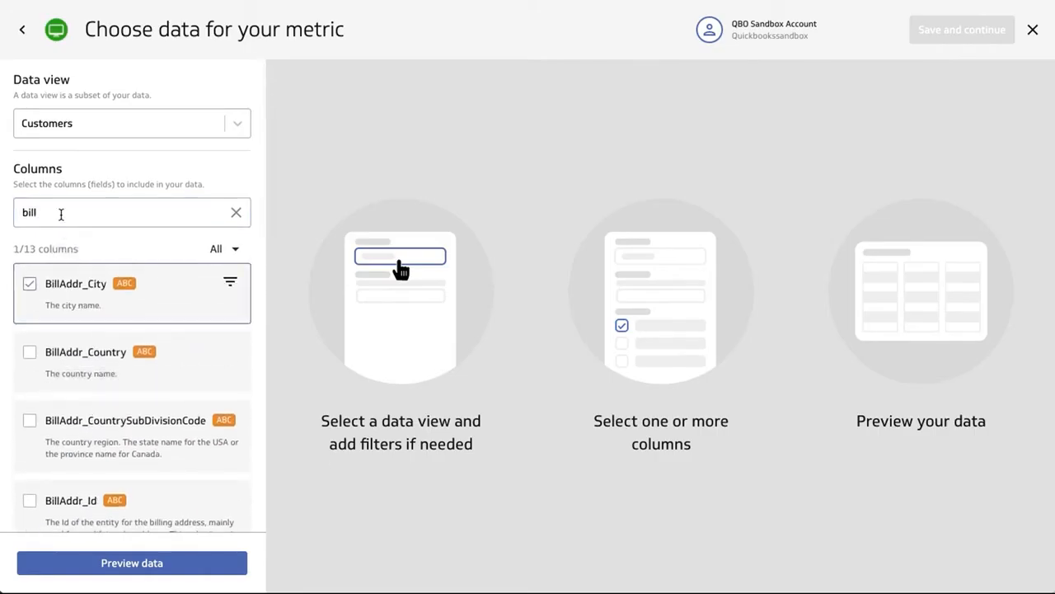
# Step: Include the Balance column by searching for "bala", then preview the customer data across all its columns
pyautogui.moveTo(64, 212); pyautogui.dragTo(3, 212)
pyautogui.write('bala')
pyautogui.click(79, 309)
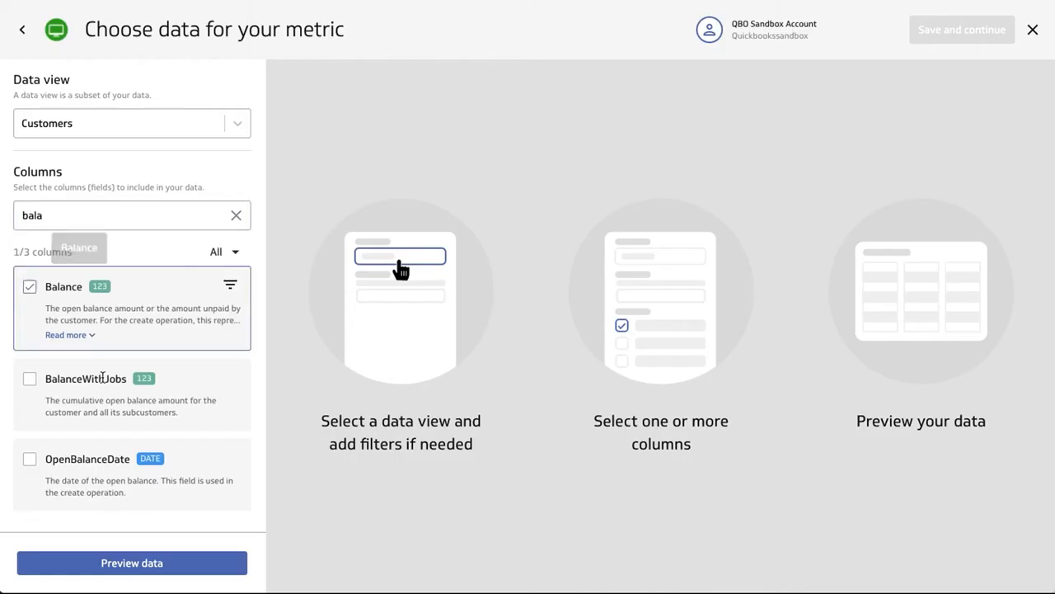
pyautogui.click(124, 567)
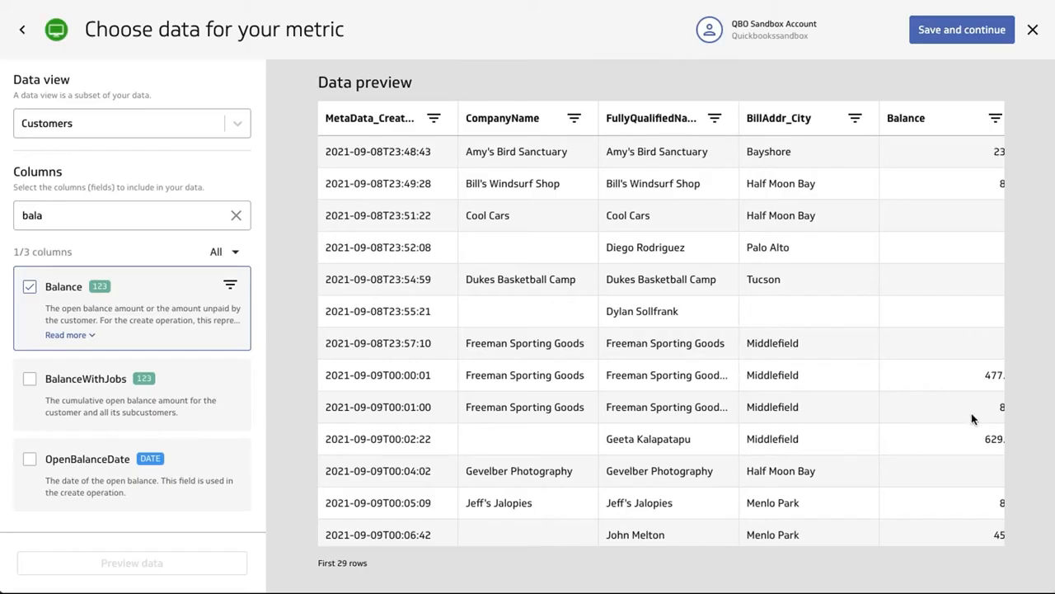
pyautogui.hscroll(1, 964, 419)
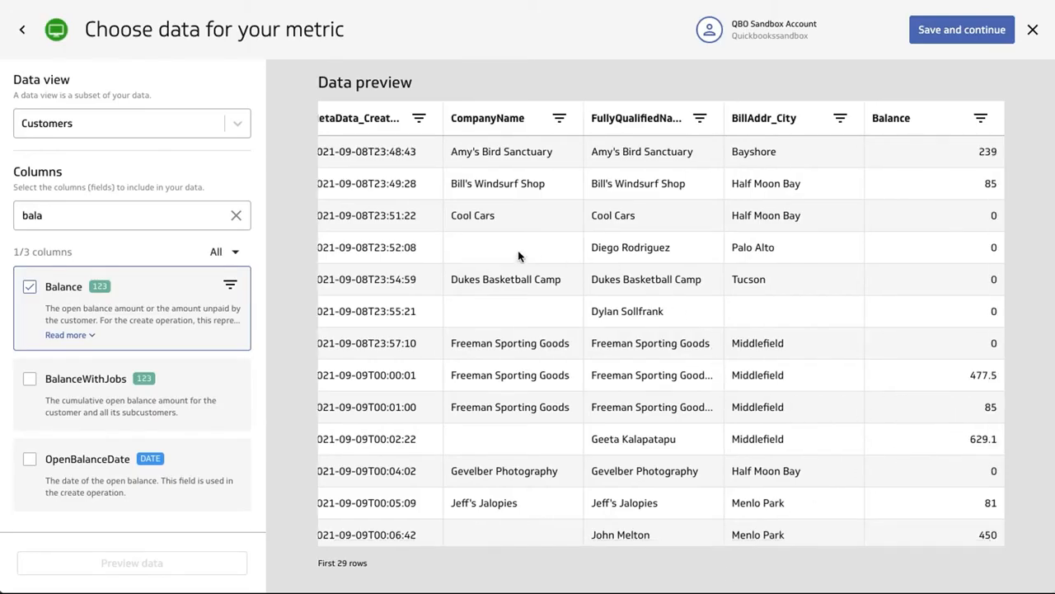
pyautogui.hscroll(-1, 419, 248)
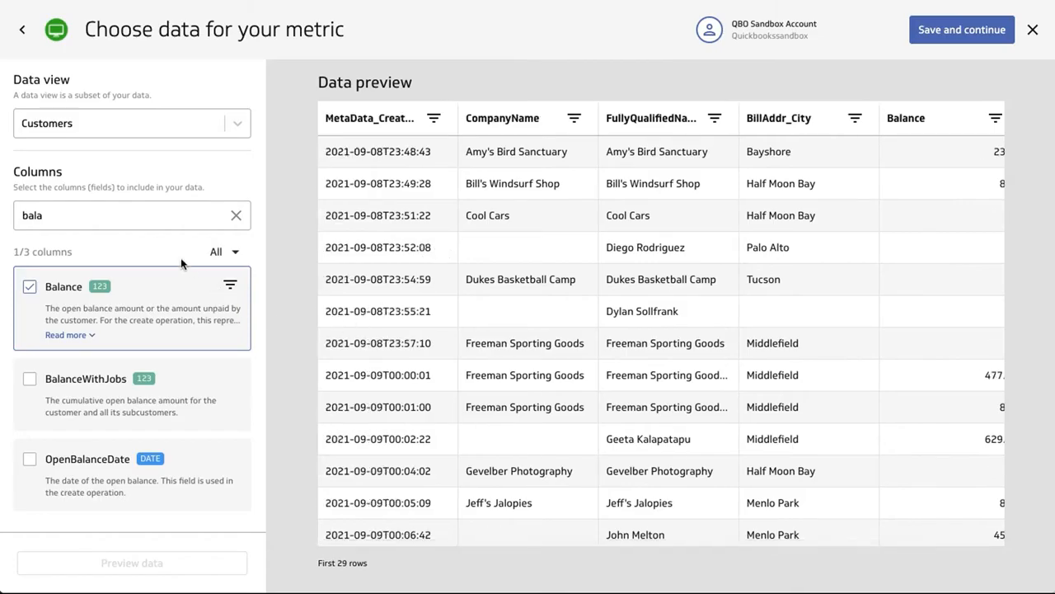
# Step: Switch the data view from Customers to SalesReceipts
pyautogui.click(106, 126)
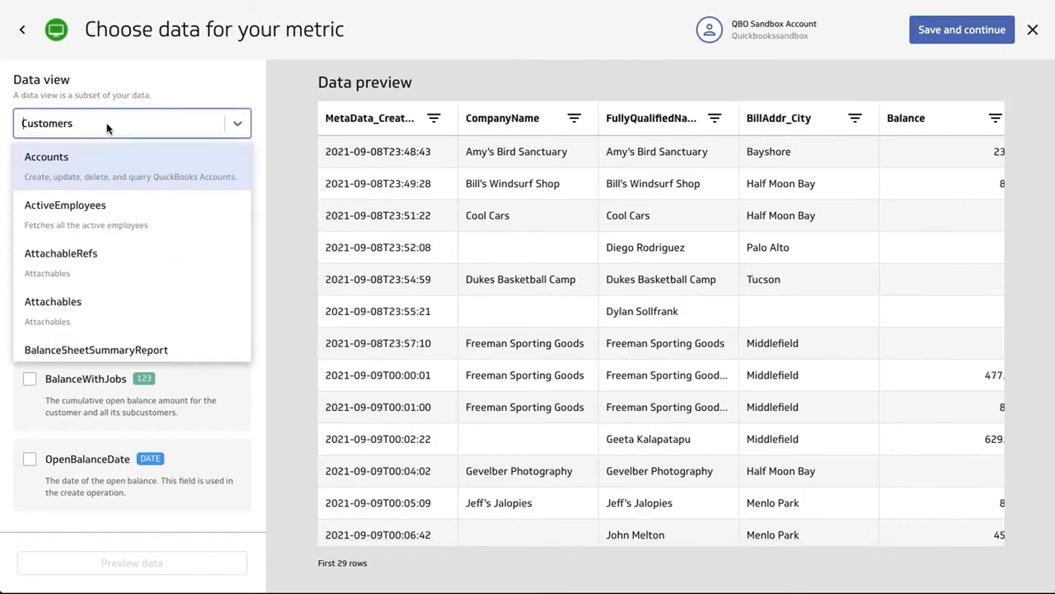
pyautogui.write('SalesReceipts')
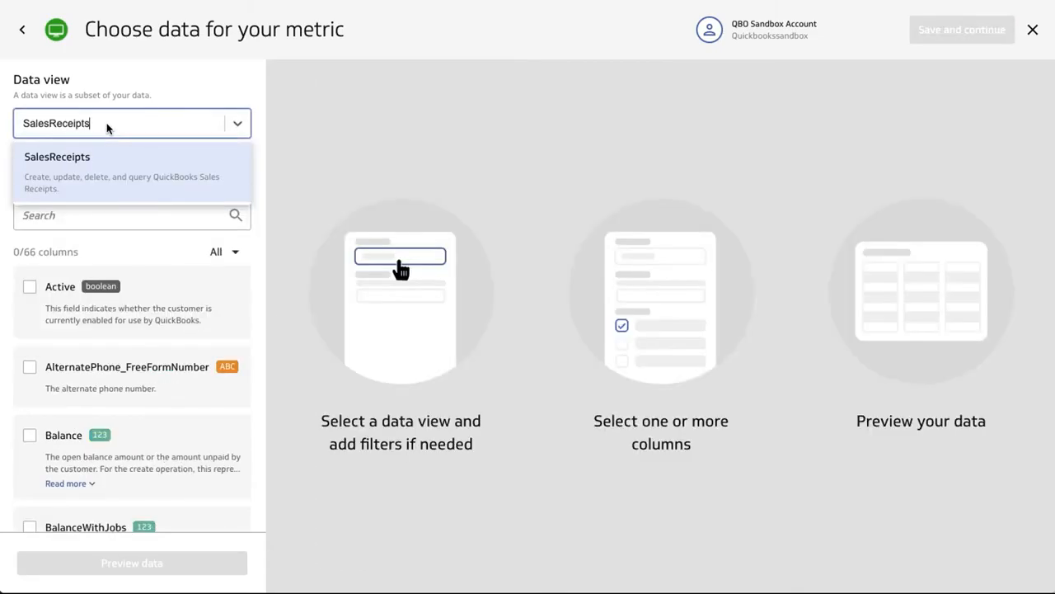
pyautogui.click(71, 173)
# Step: Include the MetaData_CreateTime and CustomerRef_Name columns of SalesReceipts by searching for "meta" and "name"
pyautogui.click(74, 214)
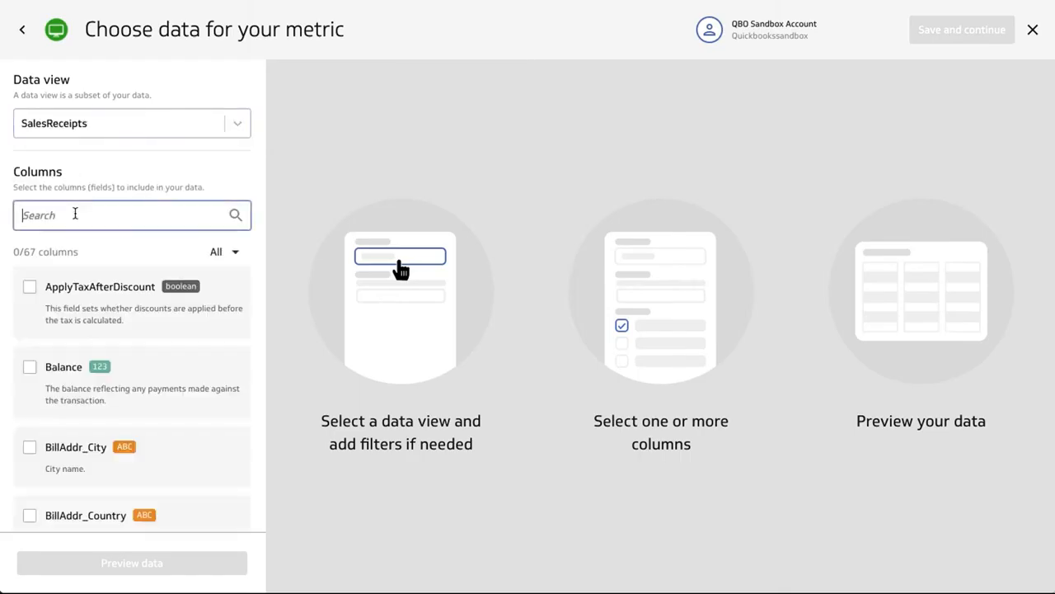
pyautogui.write('meta')
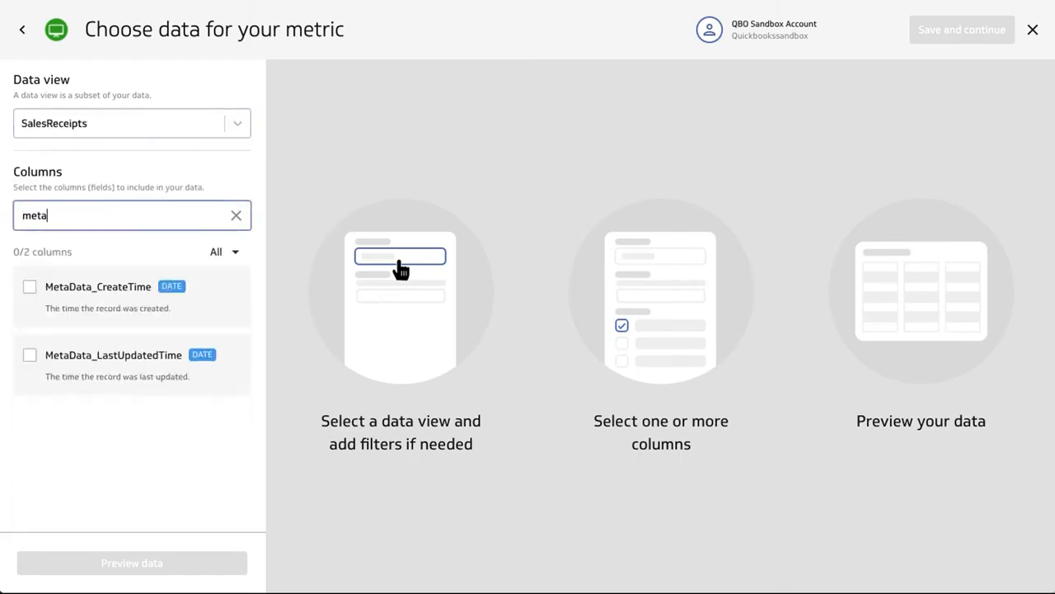
pyautogui.click(96, 286)
pyautogui.moveTo(47, 214); pyautogui.dragTo(2, 215)
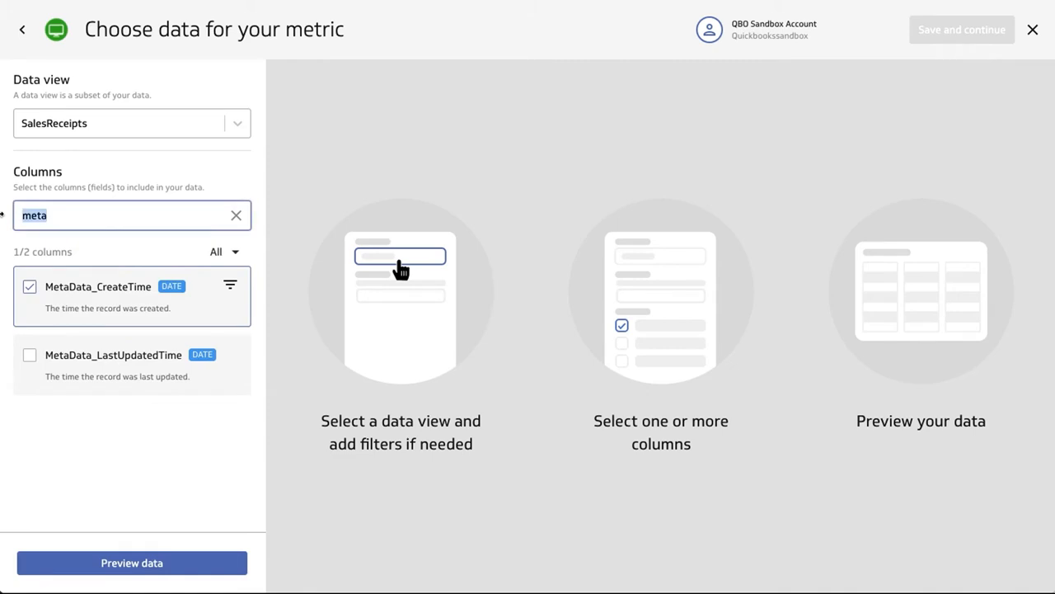
pyautogui.write('nm')
pyautogui.write('me')
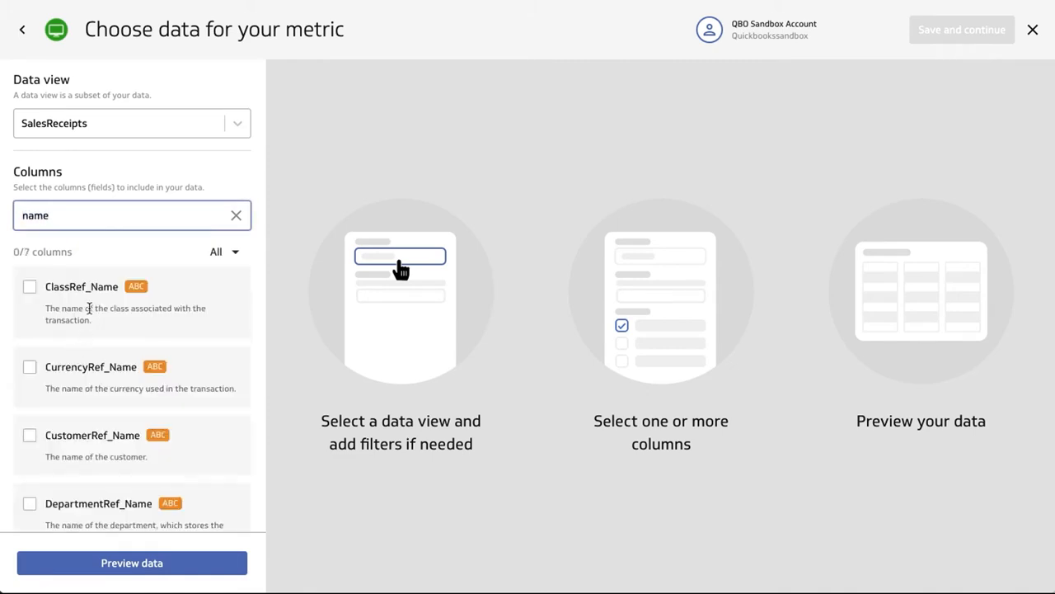
pyautogui.click(90, 451)
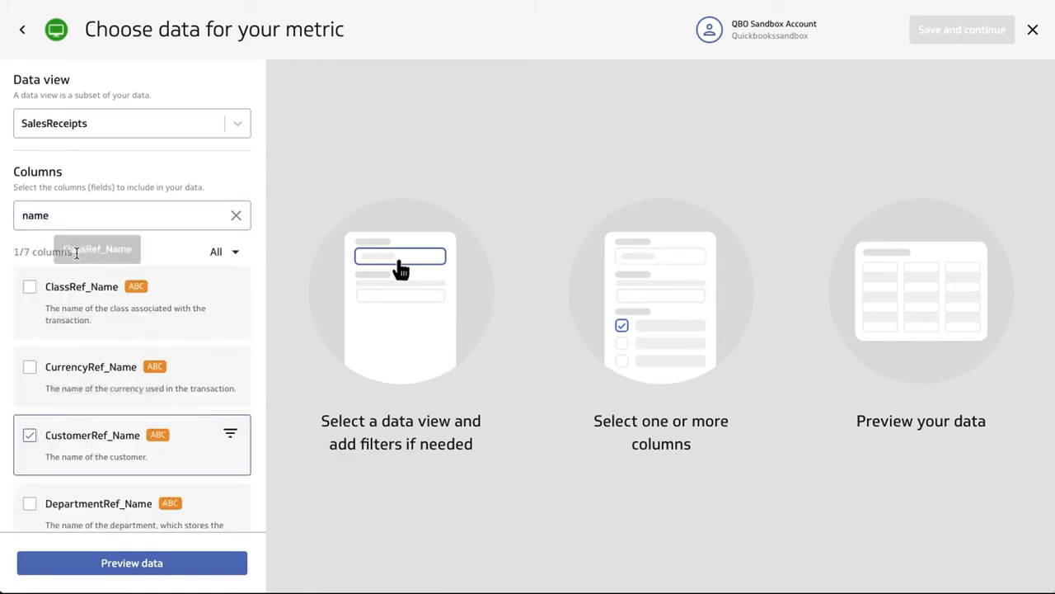
# Step: Include the TotalAmt column by searching for "total" and preview the sales receipts data
pyautogui.moveTo(78, 216); pyautogui.dragTo(17, 215)
pyautogui.write('total')
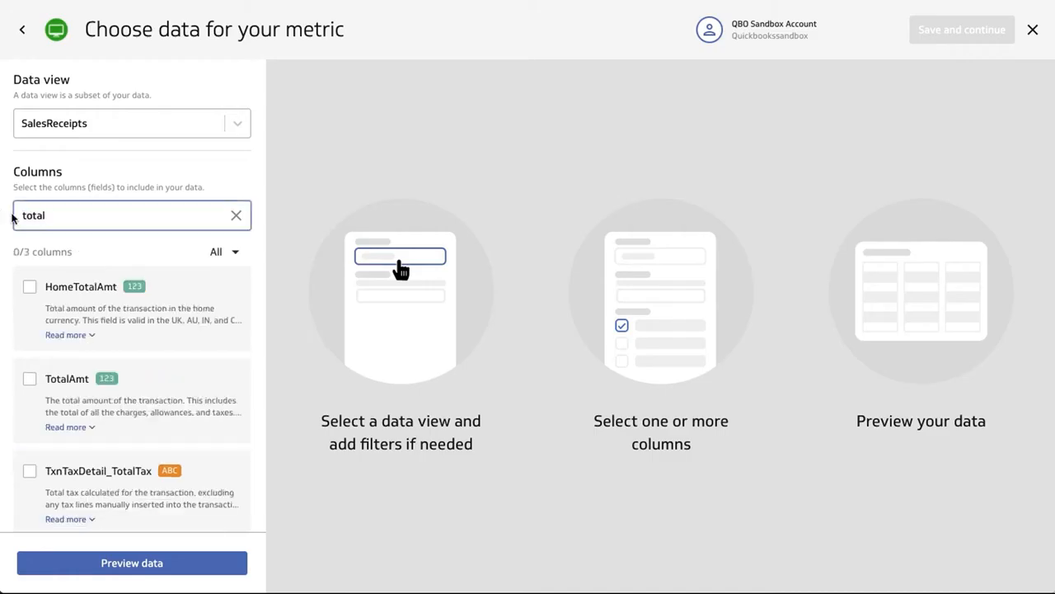
pyautogui.click(61, 379)
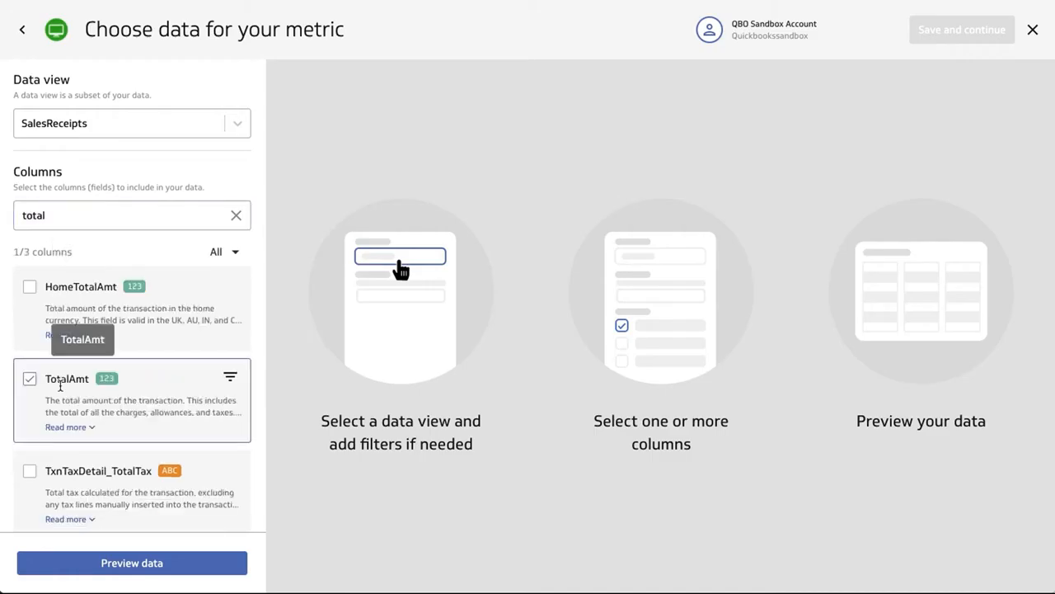
pyautogui.click(102, 562)
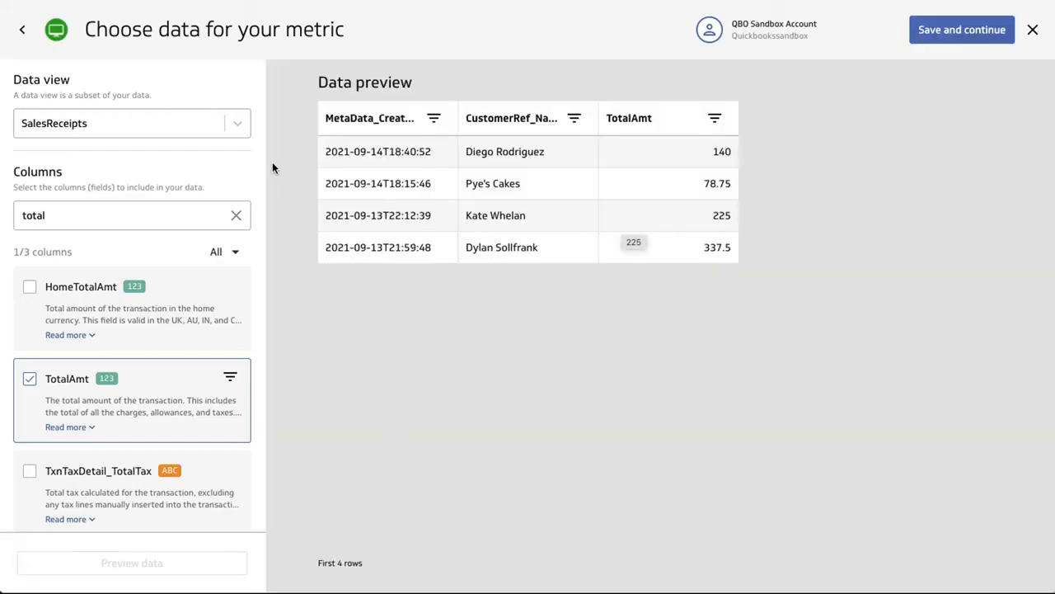
# Step: Switch the data view from SalesReceipts to Purchases
pyautogui.click(141, 125)
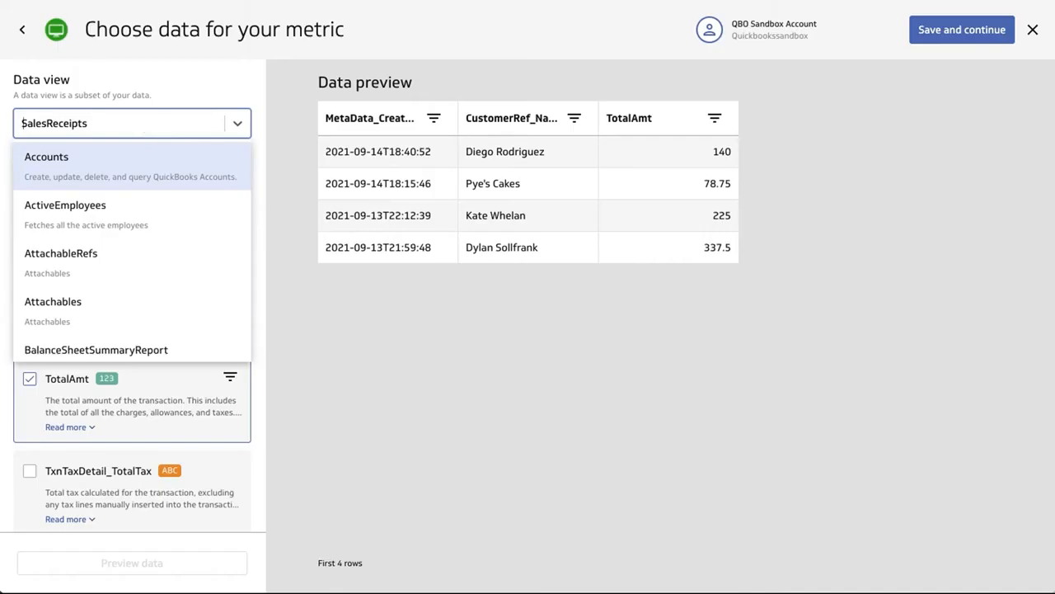
pyautogui.write('Purchases')
pyautogui.click(71, 164)
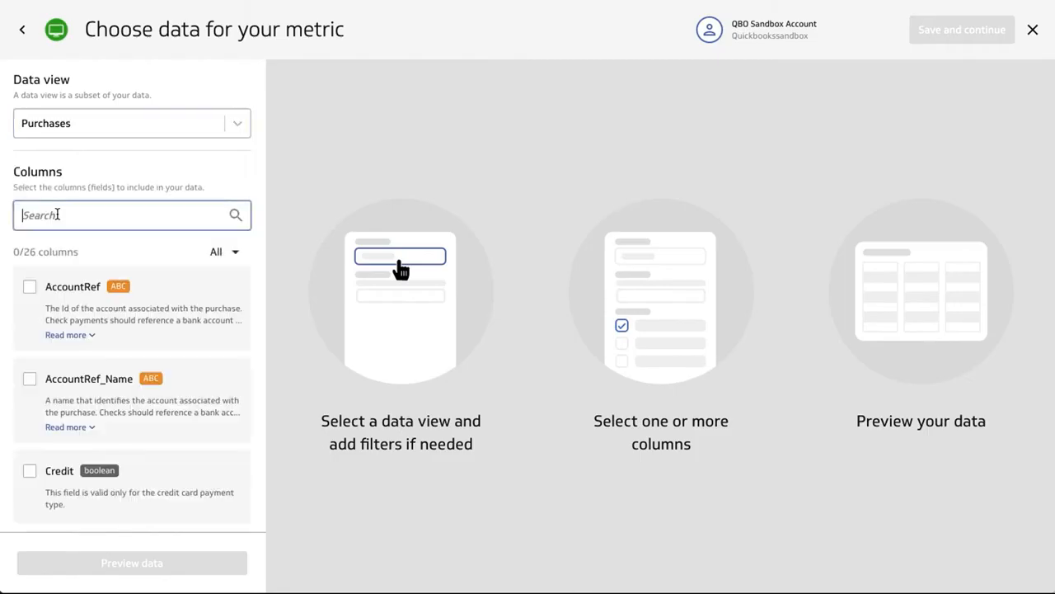
# Step: Include the MetaData_CreateTime, EntityRef_Name and AccountRef_Name columns of Purchases by searching for "meta" and "name"
pyautogui.write('meta')
pyautogui.click(110, 281)
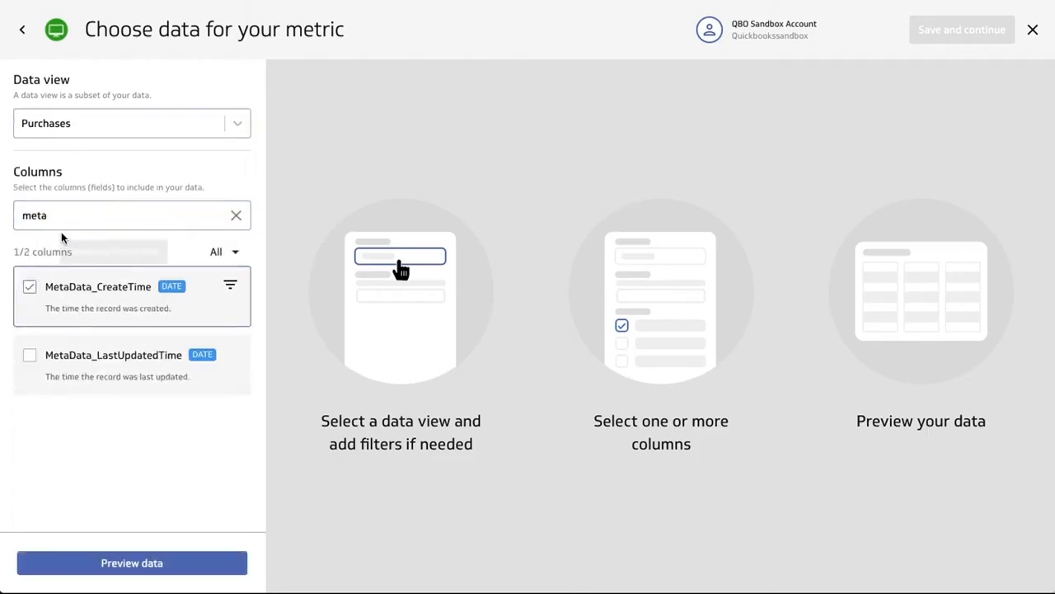
pyautogui.moveTo(64, 216); pyautogui.dragTo(2, 217)
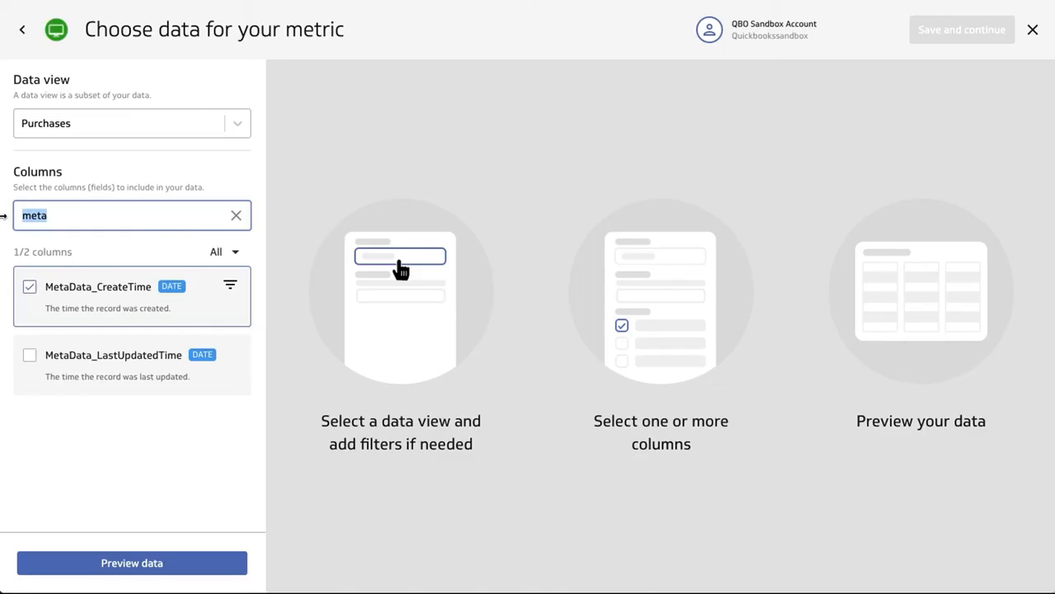
pyautogui.write('name')
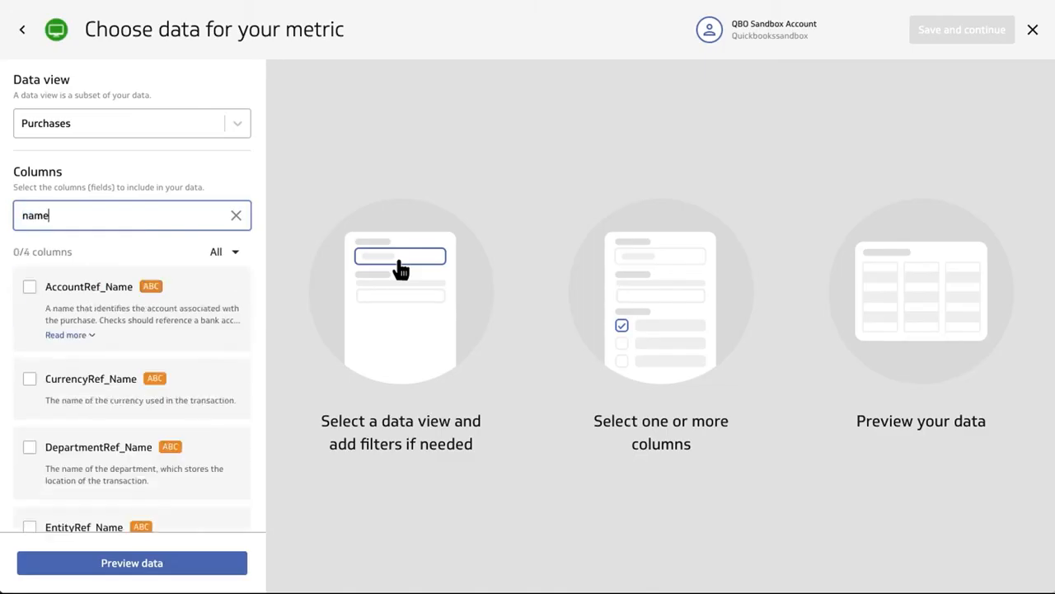
pyautogui.scroll(-1, 103, 483)
pyautogui.click(102, 481)
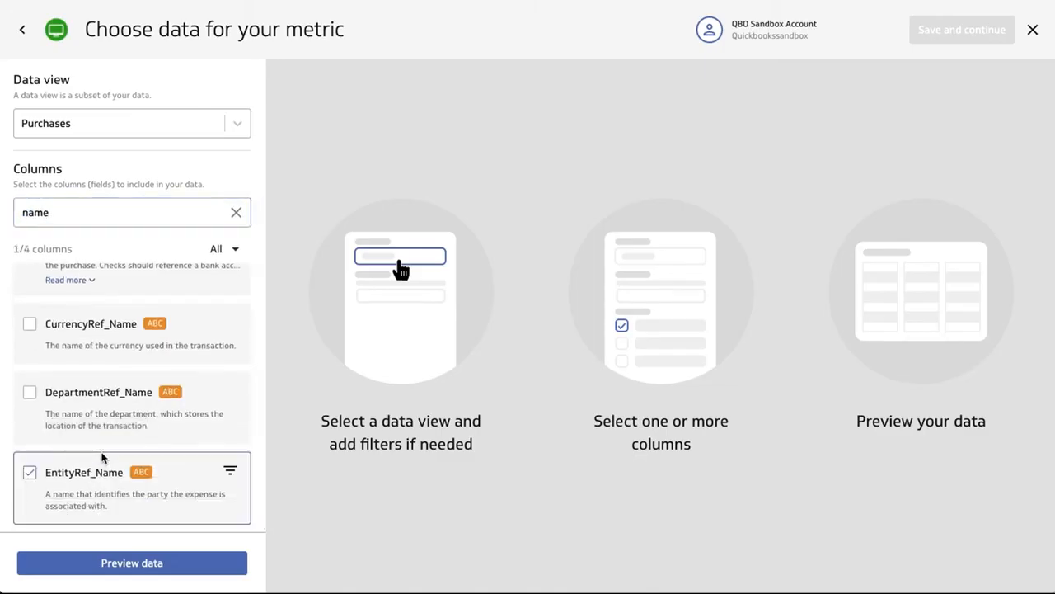
pyautogui.scroll(1, 102, 445)
pyautogui.click(73, 295)
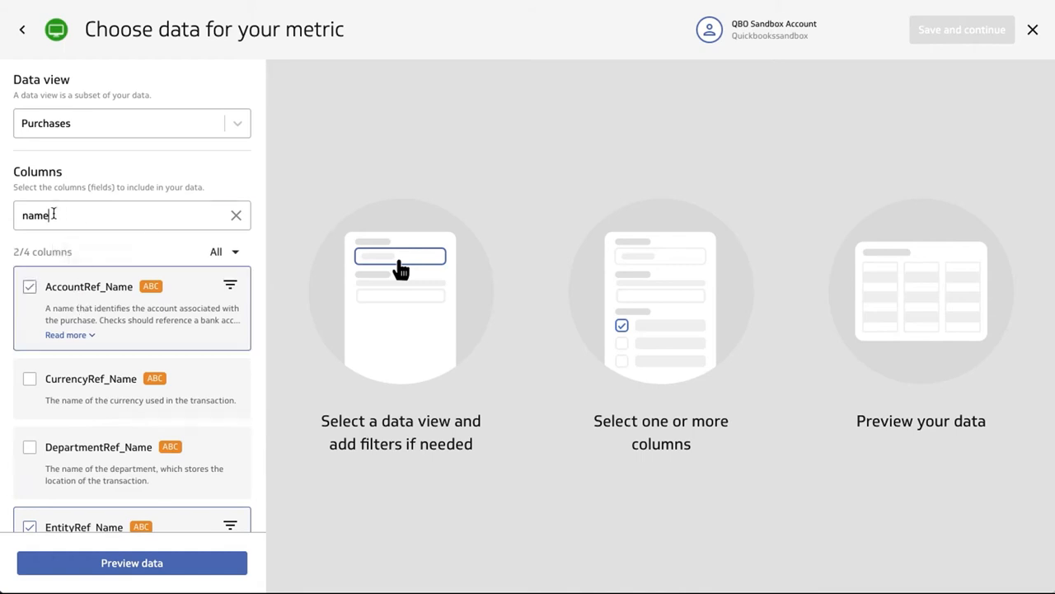
# Step: Include the TotalAmt column of Purchases by searching for "tota" and preview the purchases data
pyautogui.moveTo(53, 214); pyautogui.dragTo(4, 216)
pyautogui.write('tota')
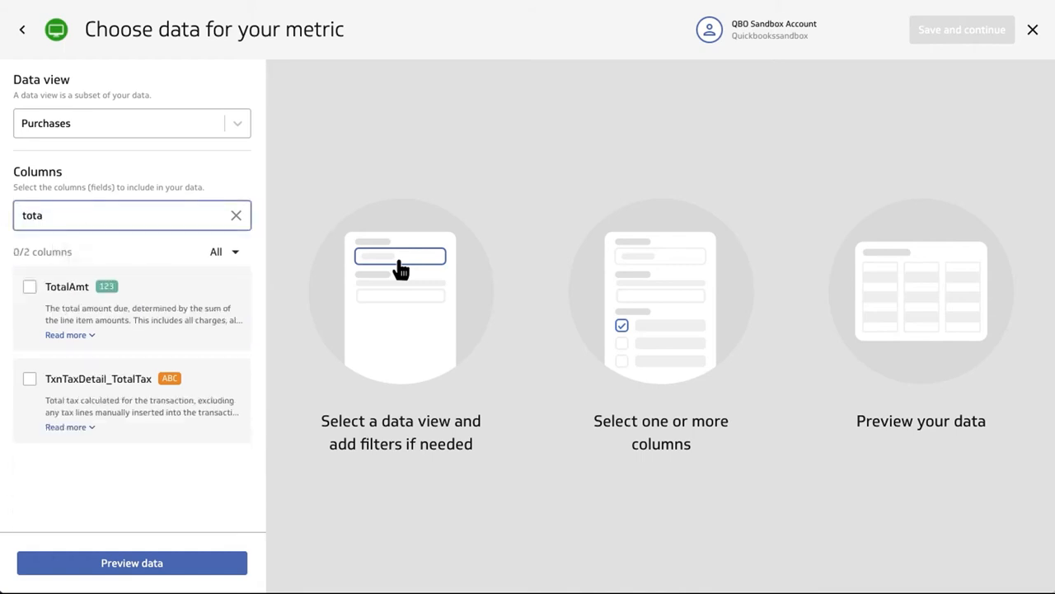
pyautogui.click(67, 290)
pyautogui.click(127, 564)
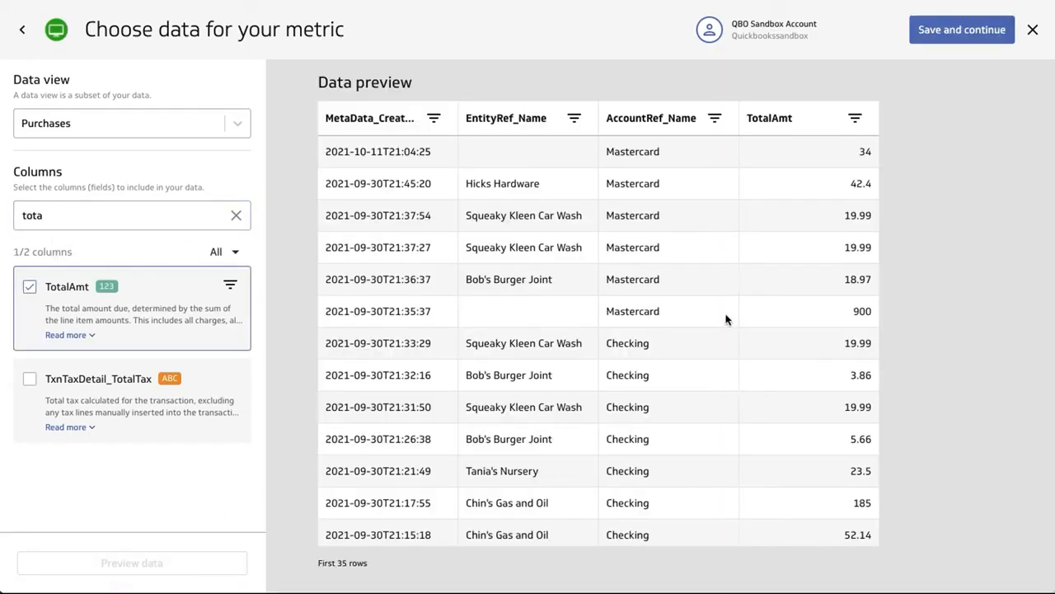
pyautogui.scroll(-4, 658, 361)
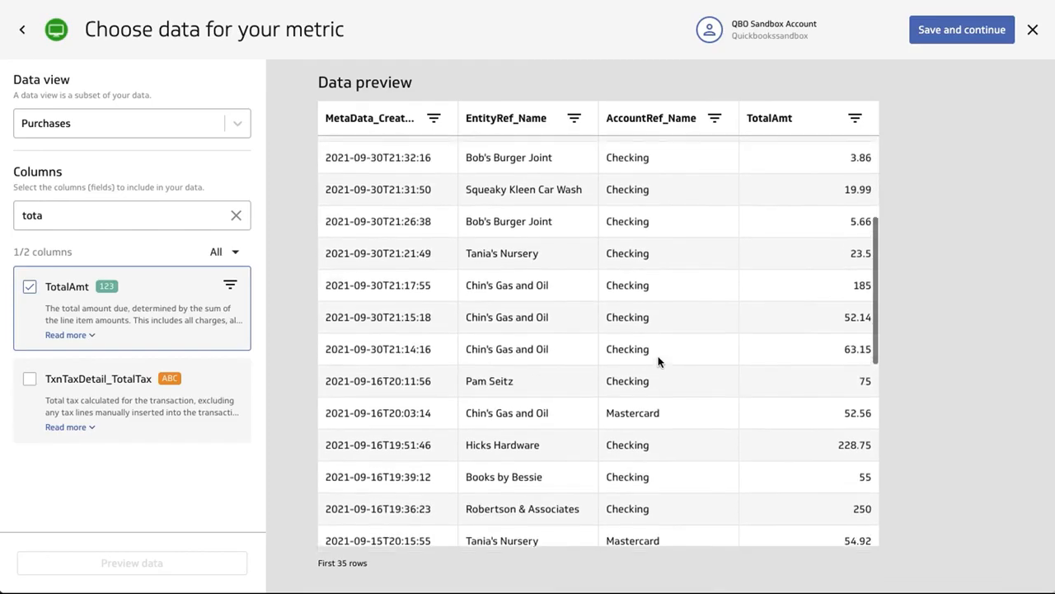
pyautogui.scroll(-4, 659, 361)
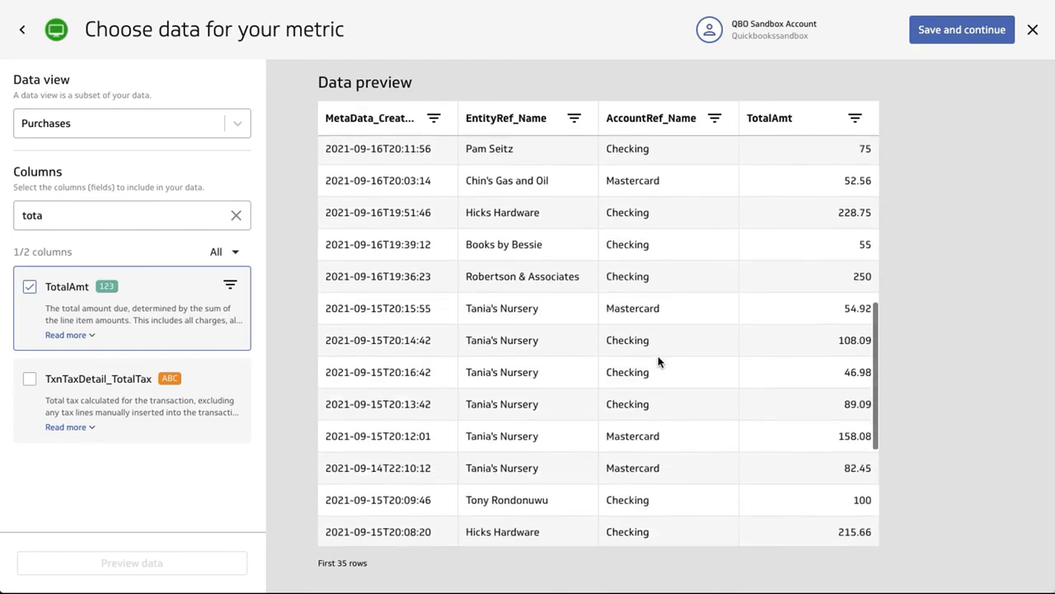
pyautogui.scroll(10, 659, 361)
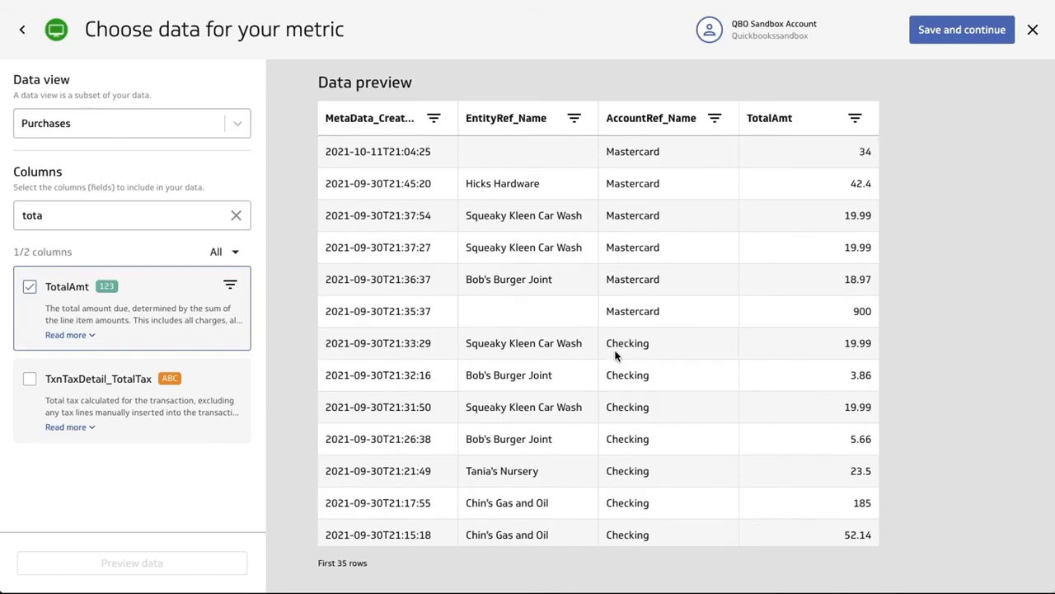
# Step: Switch the data view from Purchases to PurchaseOrders by searching for "purchase"
pyautogui.click(79, 124)
pyautogui.write('purchase')
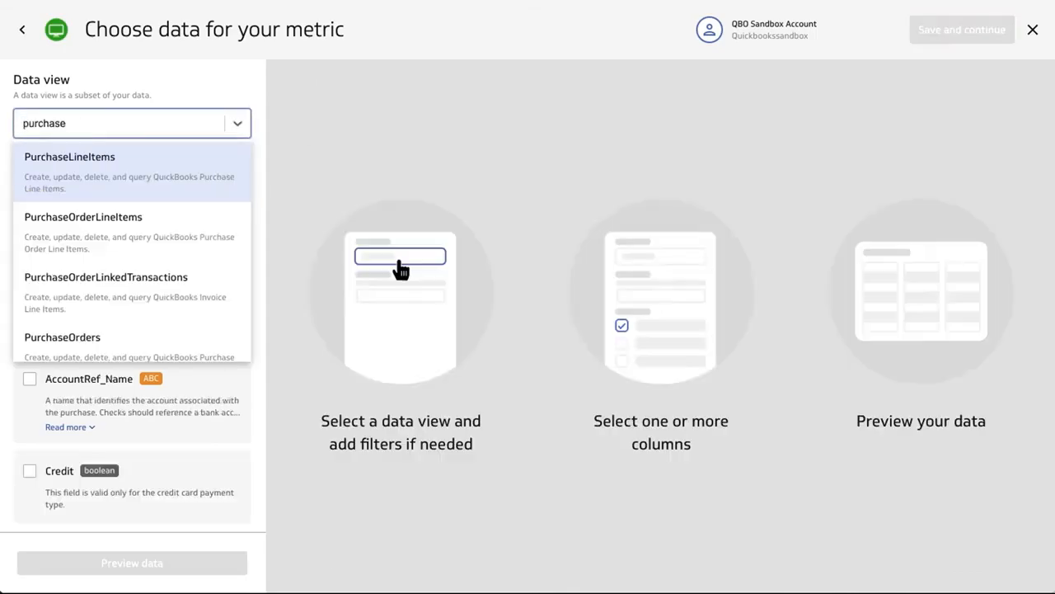
pyautogui.scroll(-1, 96, 269)
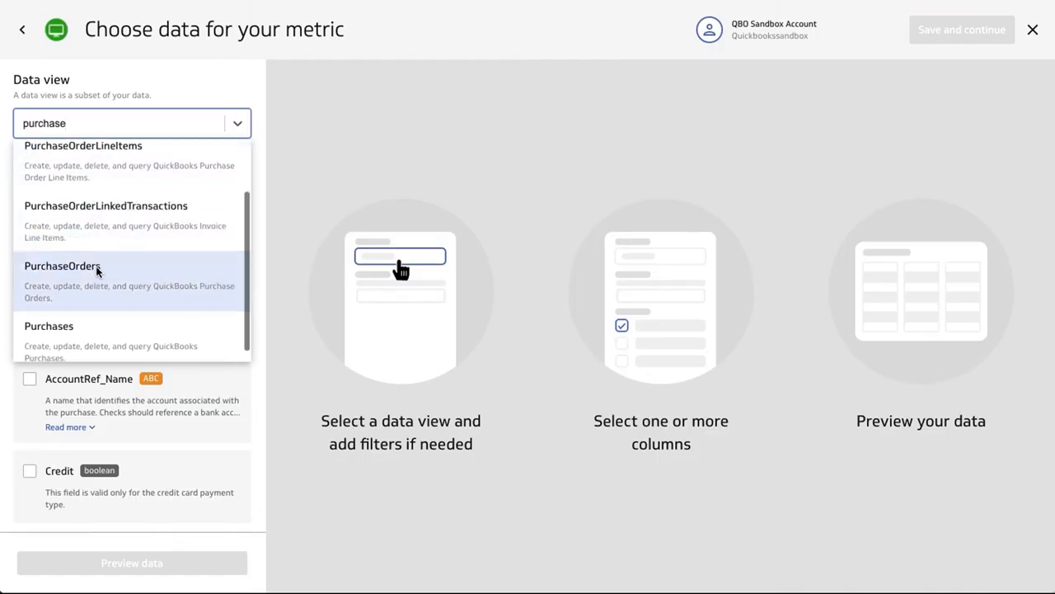
pyautogui.click(96, 272)
# Step: Include the MetaData_CreateTime, APAccountRef_Name and VendorRef_Name columns of PurchaseOrders by searching for "meta" and "name"
pyautogui.click(78, 212)
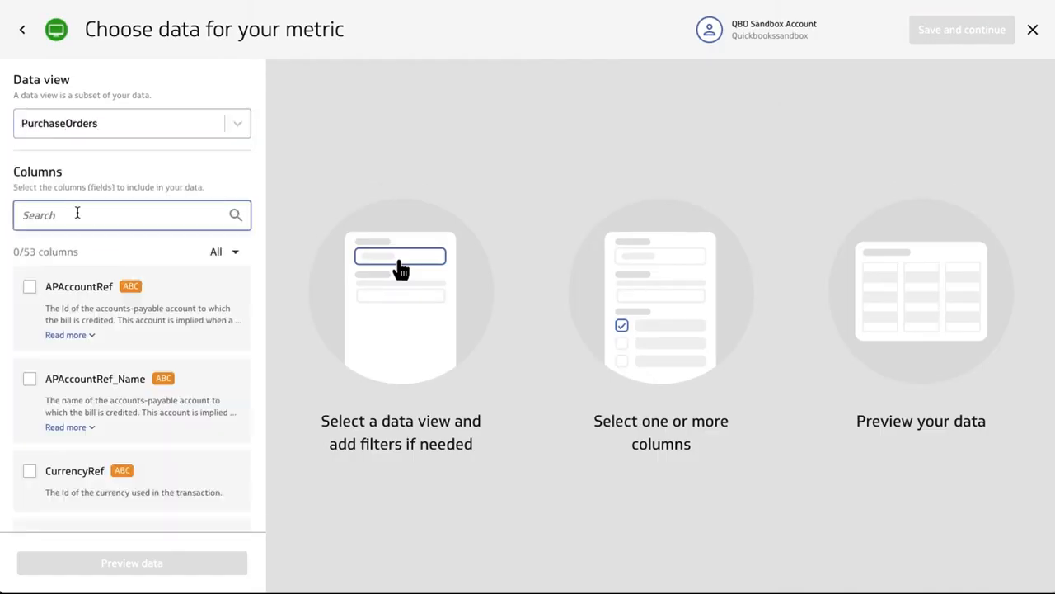
pyautogui.write('meta')
pyautogui.click(86, 286)
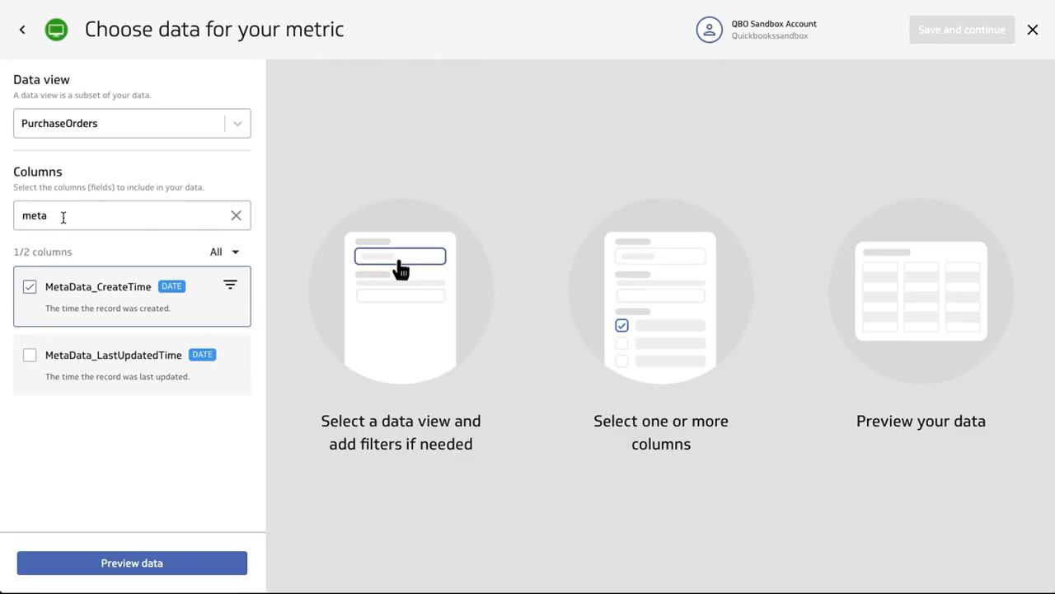
pyautogui.moveTo(63, 217); pyautogui.dragTo(11, 216)
pyautogui.write('nme')
pyautogui.write('name')
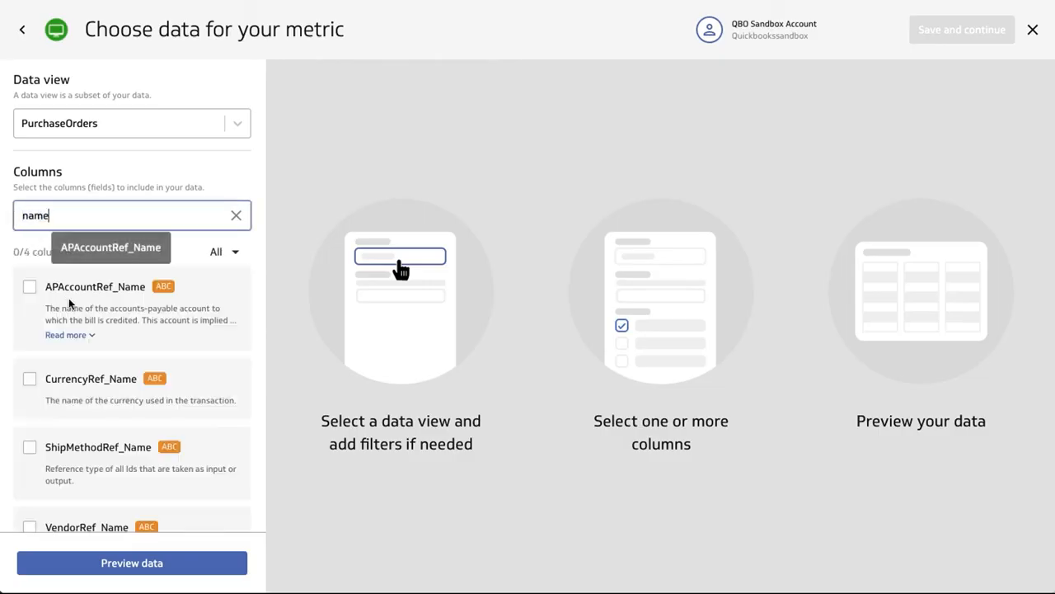
pyautogui.click(93, 317)
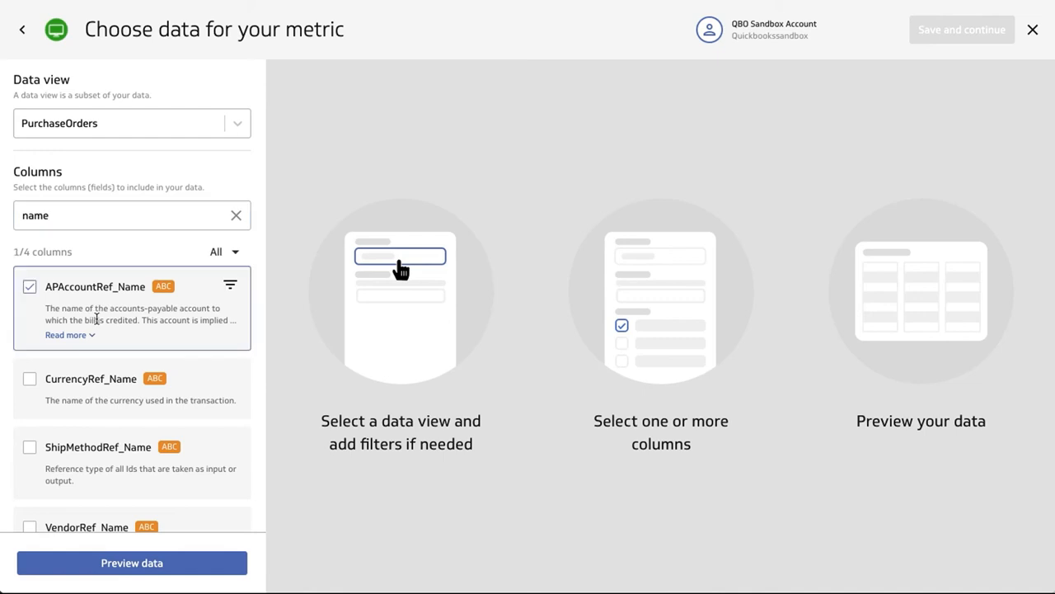
pyautogui.scroll(-2, 94, 391)
pyautogui.click(88, 482)
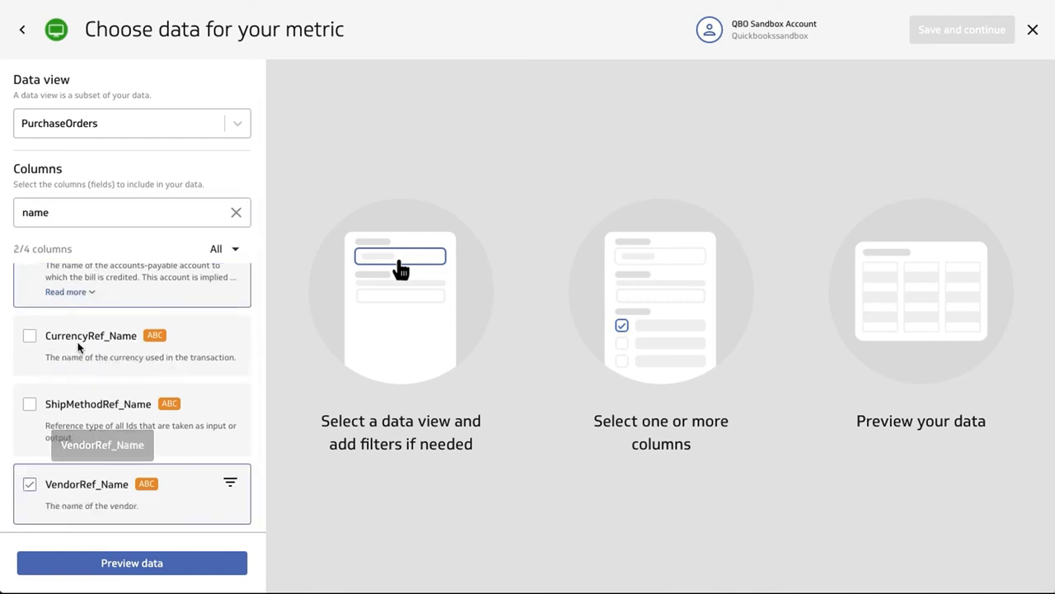
# Step: Include the POStatus column of PurchaseOrders by searching for "pos"
pyautogui.doubleClick(71, 214)
pyautogui.write('pos')
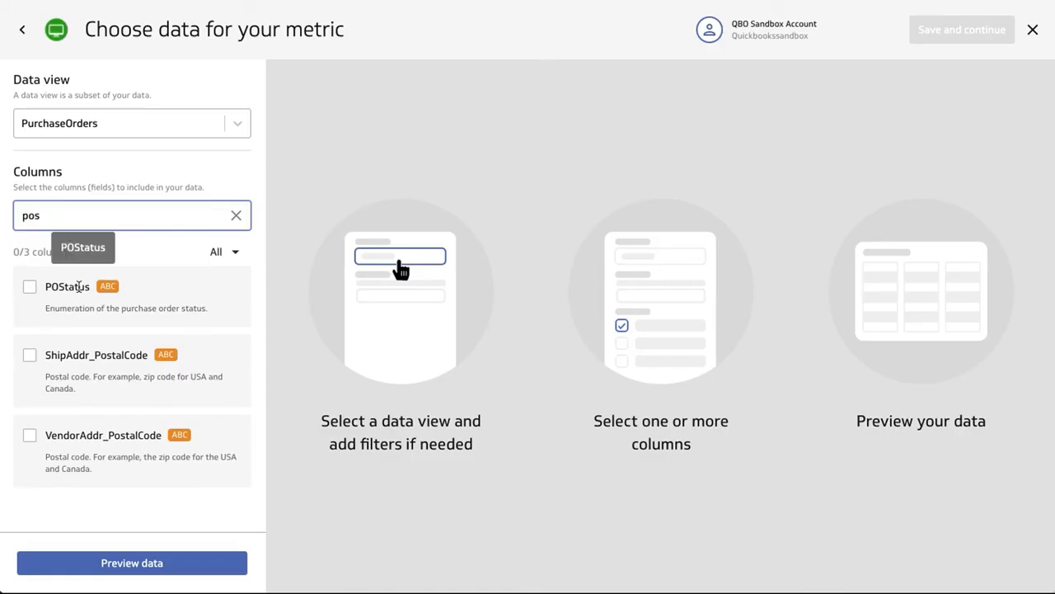
pyautogui.click(78, 286)
# Step: Include the TotalAmt column of PurchaseOrders by searching for "tota" and preview the purchase orders data
pyautogui.moveTo(73, 217); pyautogui.dragTo(7, 216)
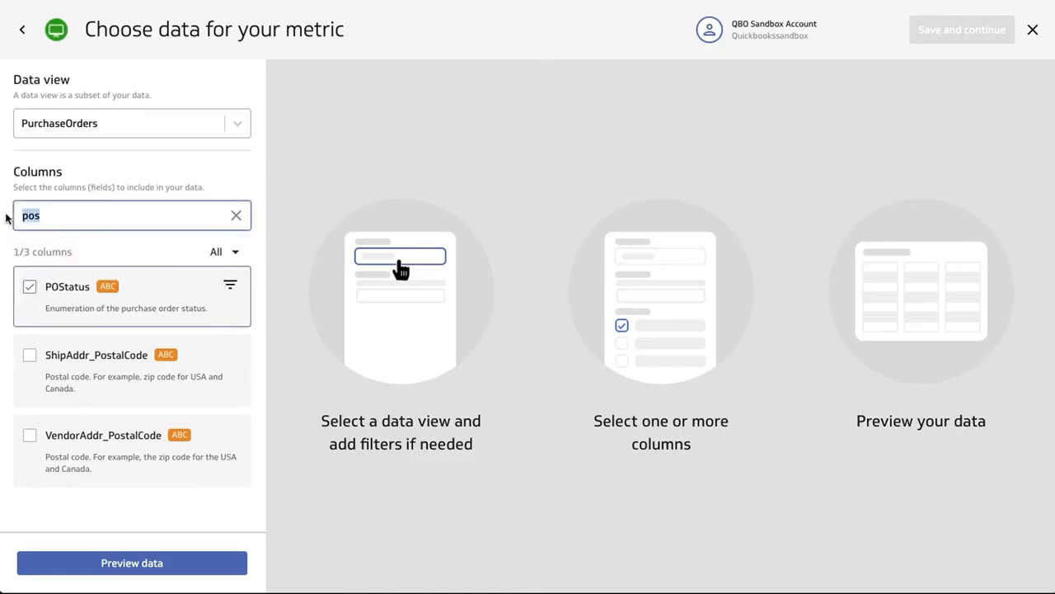
pyautogui.write('tota')
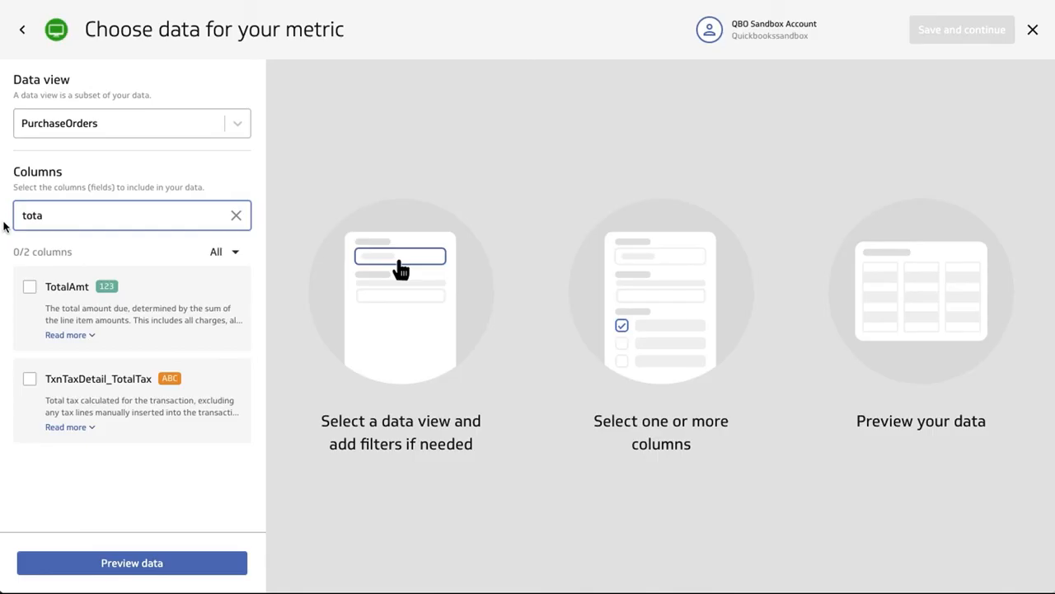
pyautogui.click(66, 286)
pyautogui.click(121, 566)
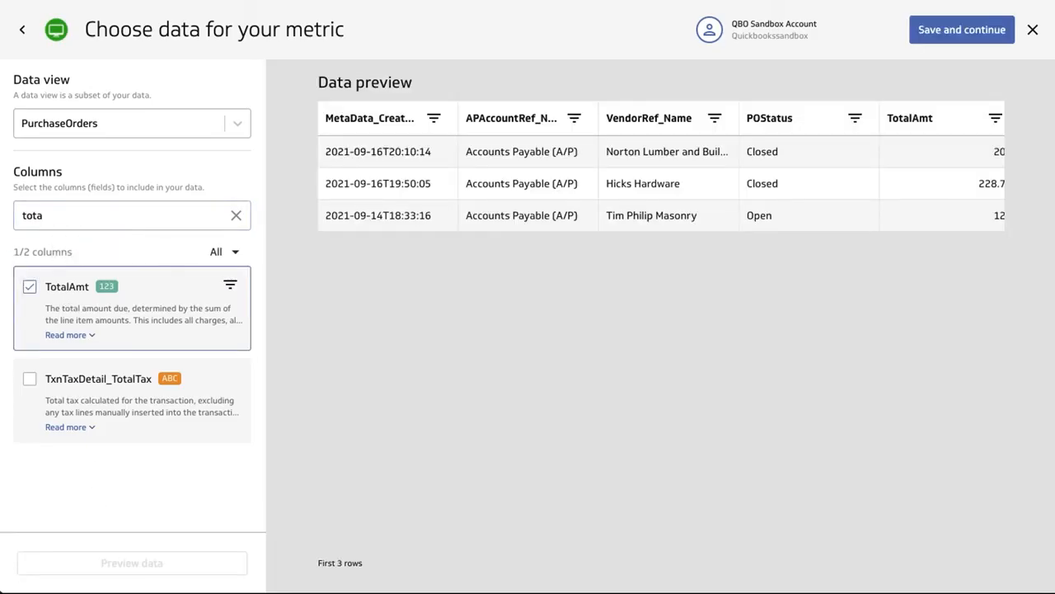
pyautogui.hscroll(1, 943, 215)
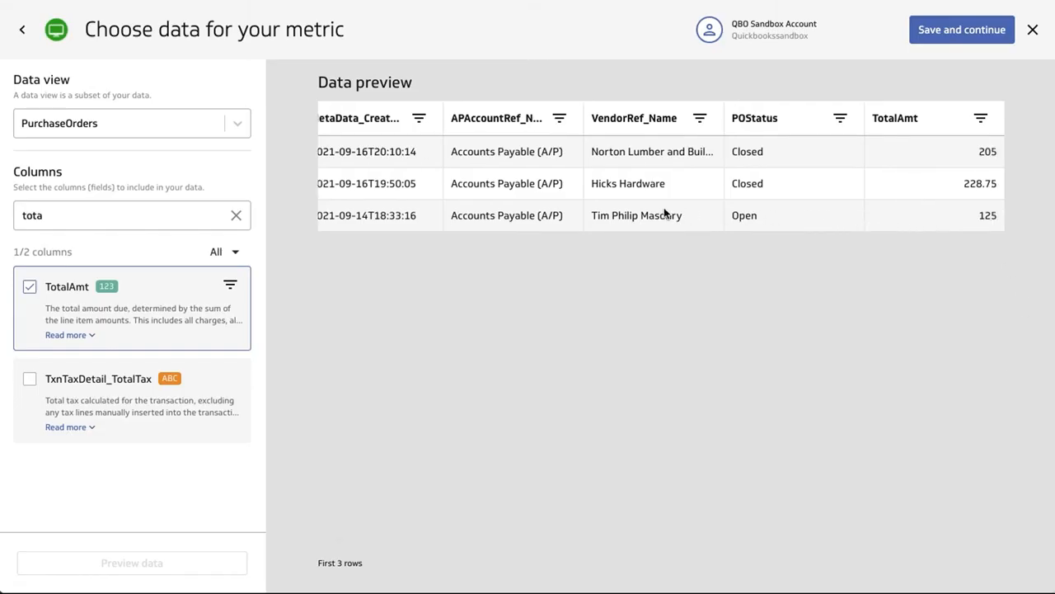
pyautogui.hscroll(-1, 663, 211)
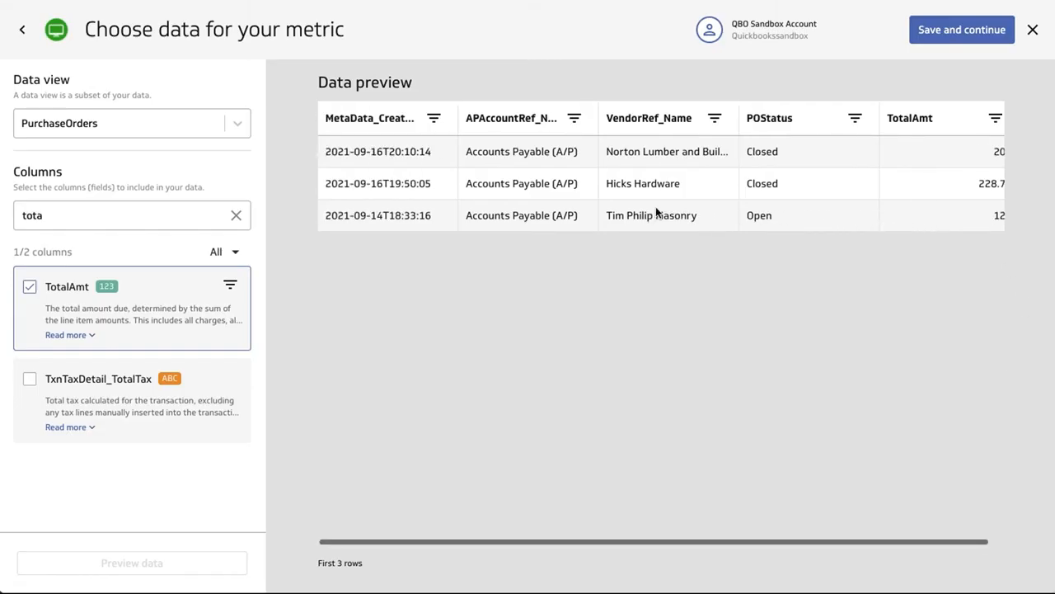
# Step: Switch the data view to Accounts and include its Id column by searching for "id"
pyautogui.click(121, 124)
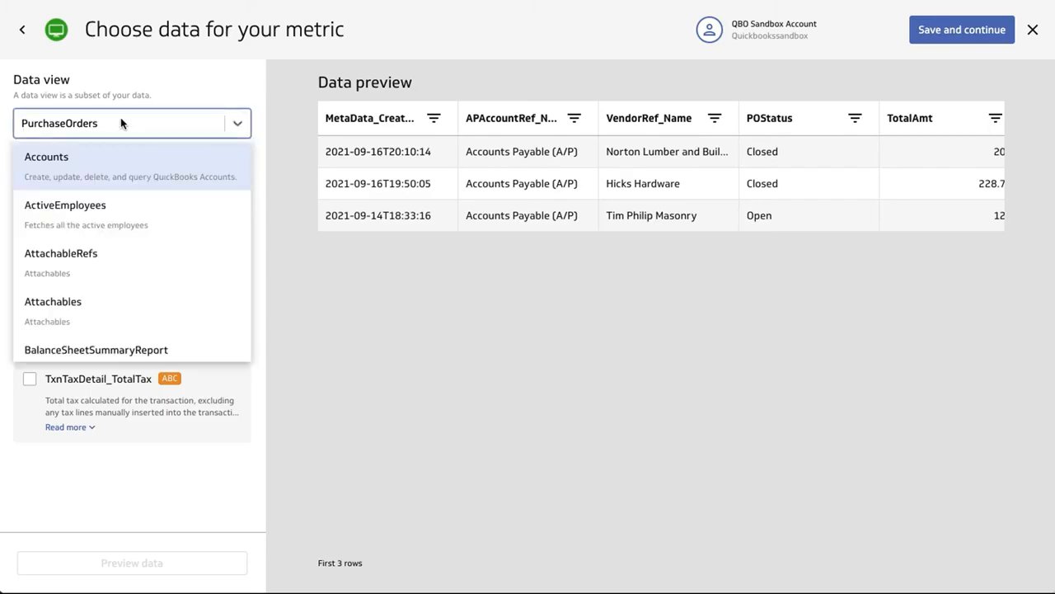
pyautogui.click(66, 159)
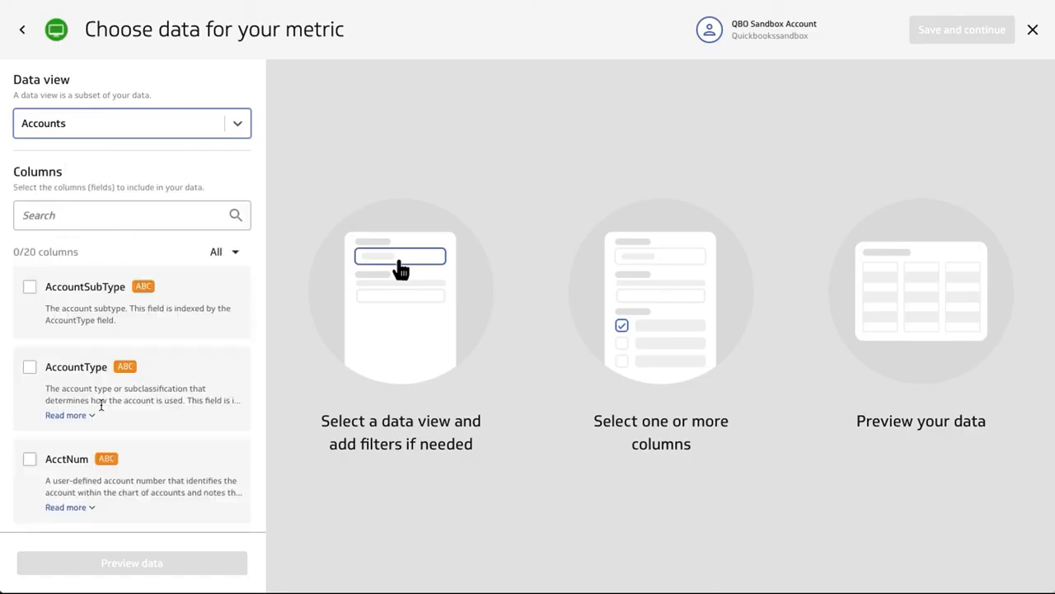
pyautogui.click(83, 218)
pyautogui.write('id')
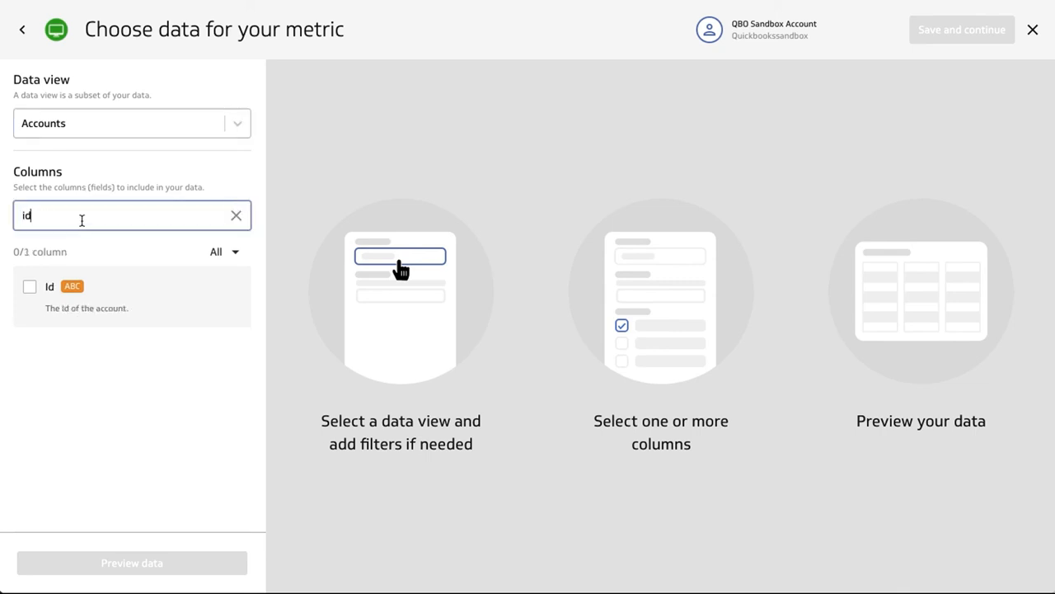
pyautogui.click(30, 286)
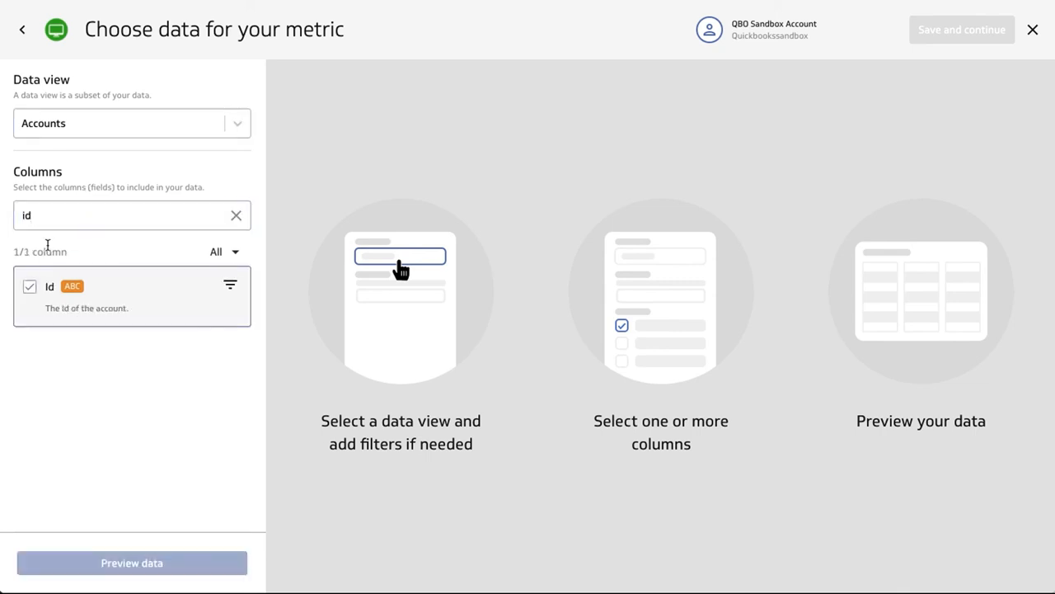
# Step: Include the Classification, AccountType and AccountSubType columns of Accounts by searching for "class" and "acc"
pyautogui.doubleClick(28, 215)
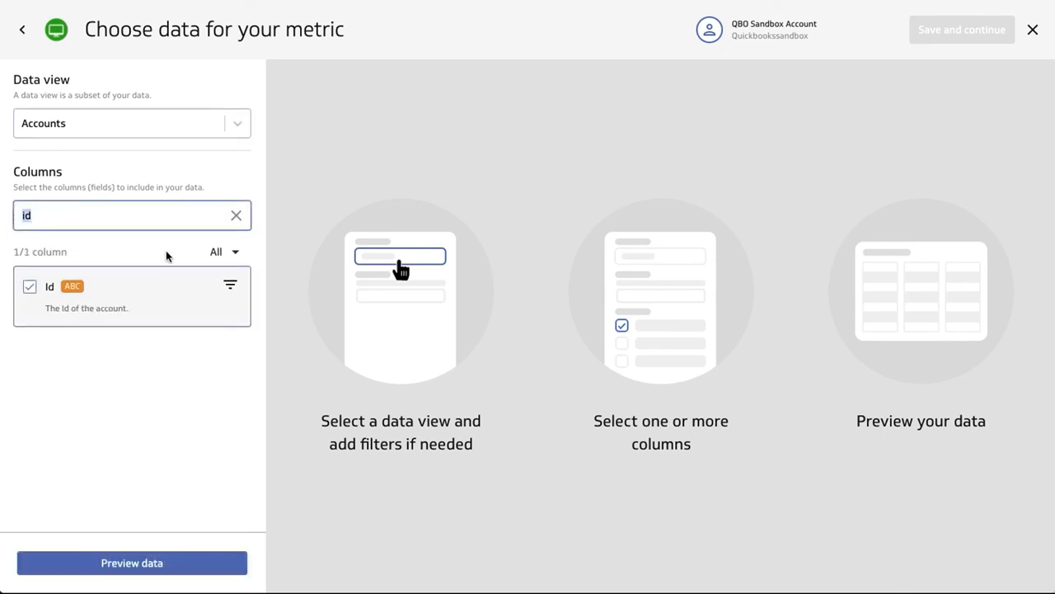
pyautogui.write('class')
pyautogui.click(29, 286)
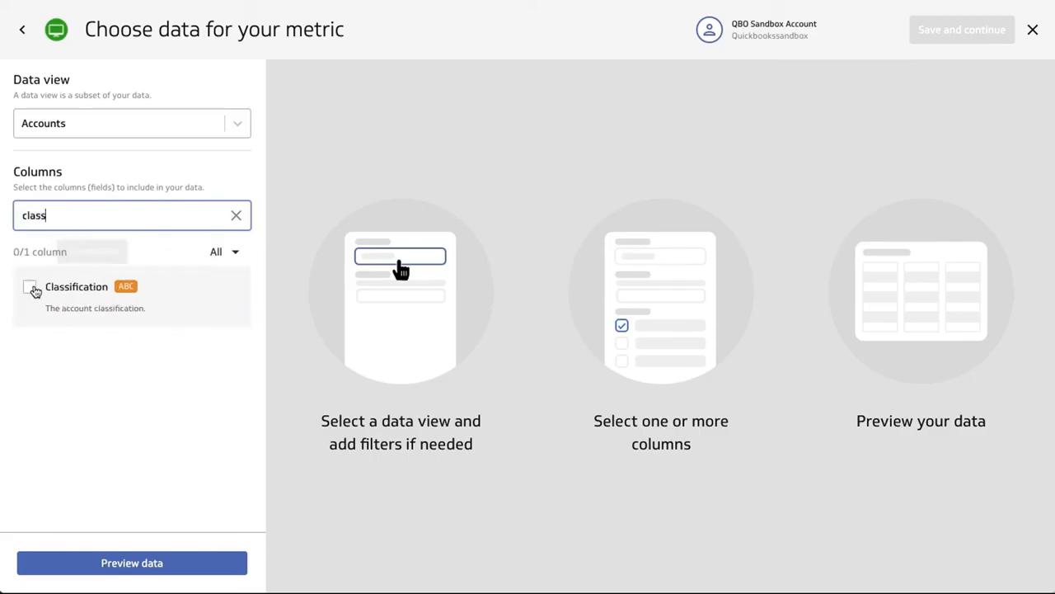
pyautogui.doubleClick(64, 216)
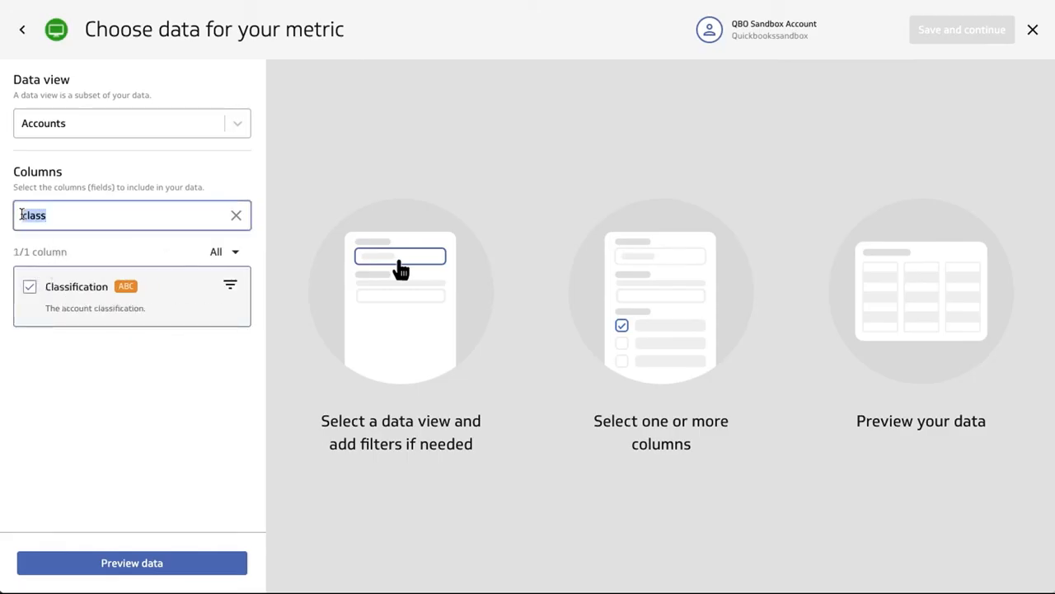
pyautogui.write('acc')
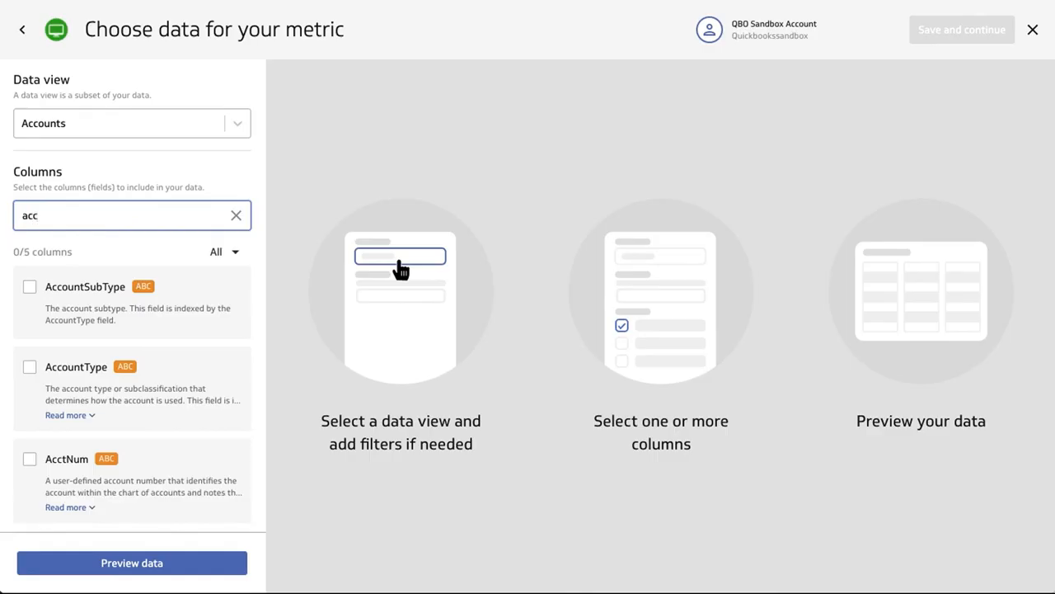
pyautogui.click(64, 382)
pyautogui.click(82, 295)
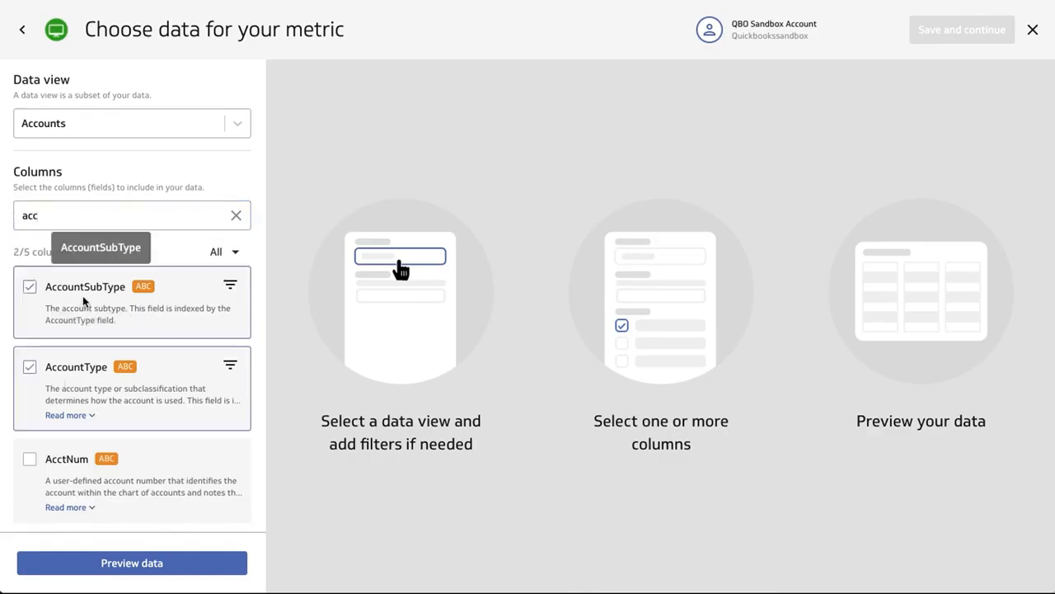
# Step: Include the CurrencyRef_Name, FullyQualifiedName and Name columns of Accounts by searching for "name"
pyautogui.moveTo(73, 216); pyautogui.dragTo(1, 214)
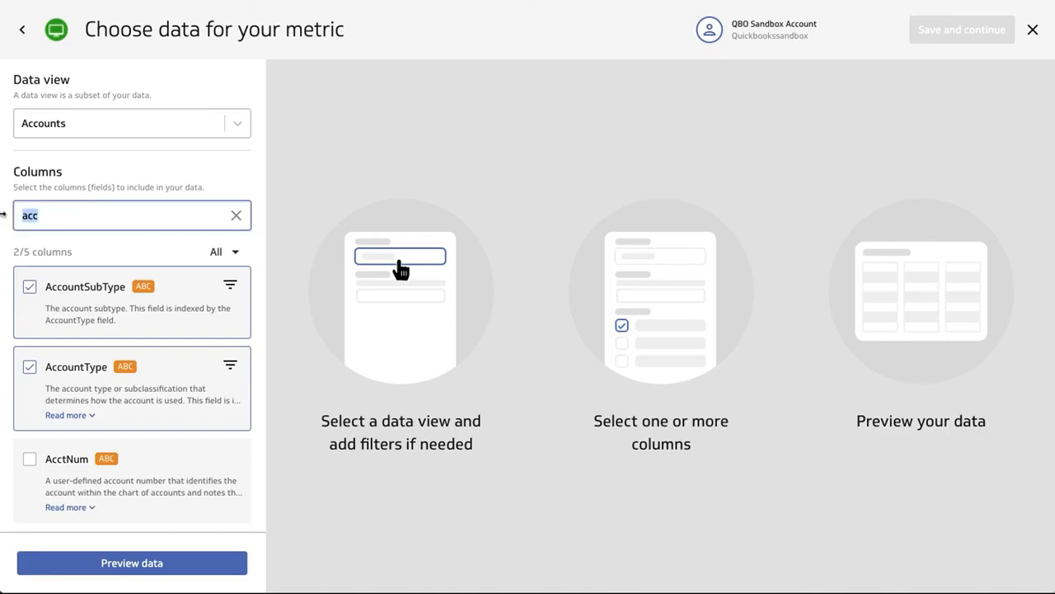
pyautogui.write('nm')
pyautogui.press('BackSpace')
pyautogui.write('ame')
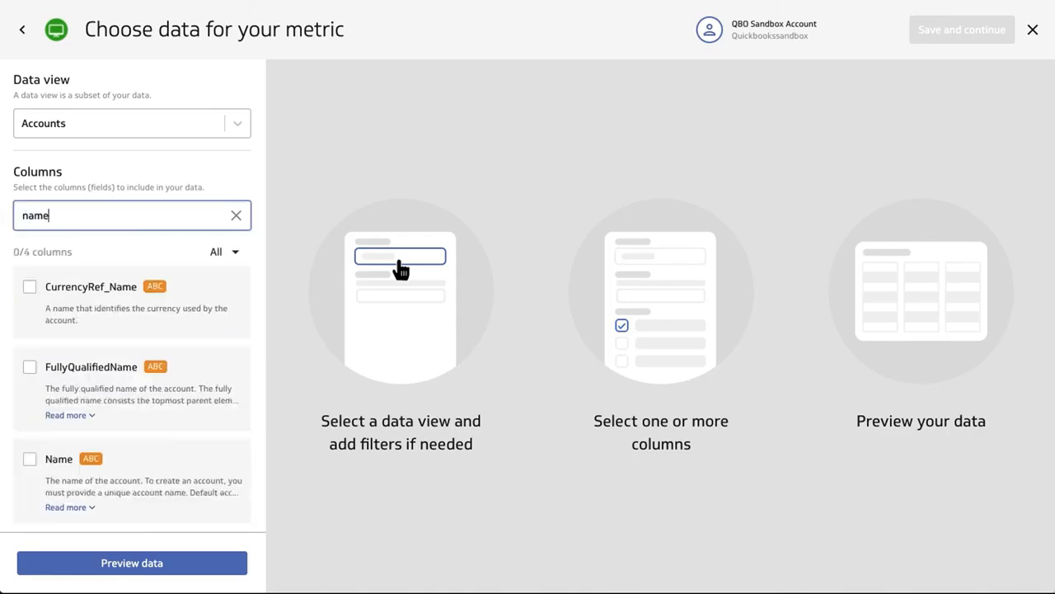
pyautogui.click(56, 287)
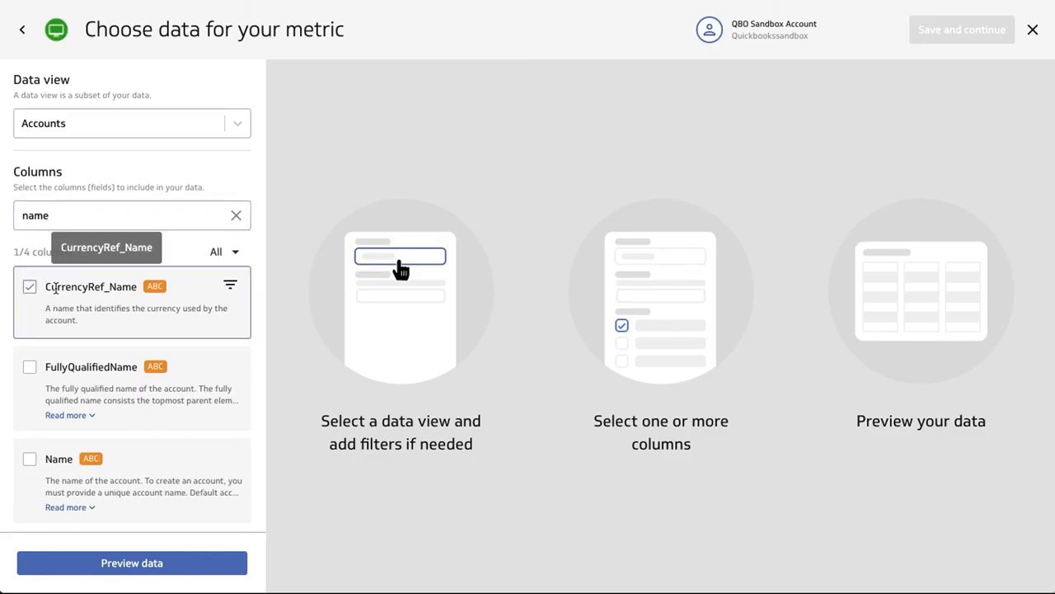
pyautogui.click(74, 375)
pyautogui.click(66, 469)
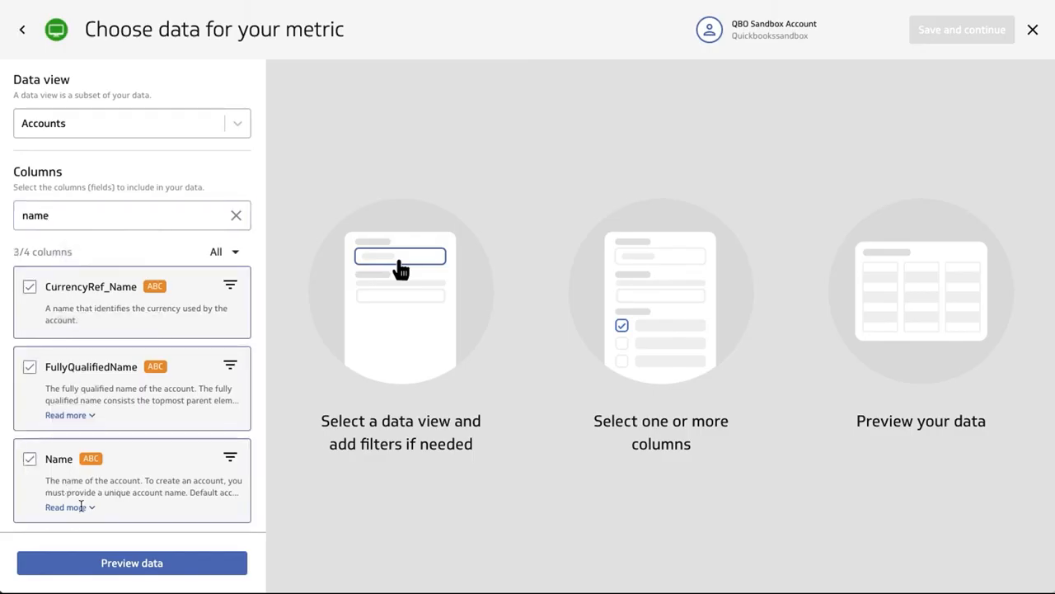
# Step: Preview the accounts data and examine its rows across all the selected columns
pyautogui.click(124, 564)
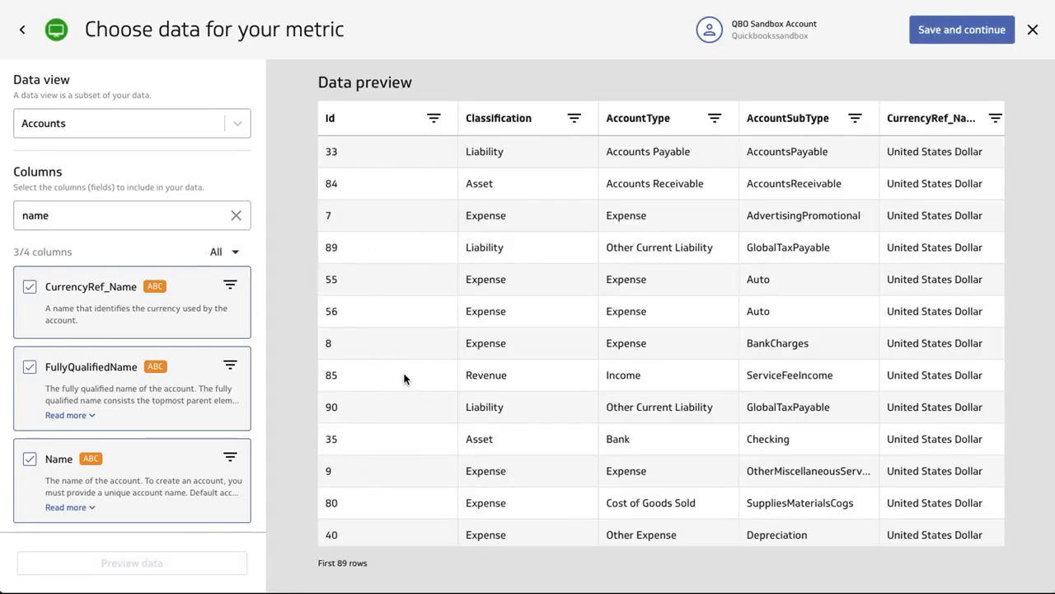
pyautogui.hscroll(2, 829, 328)
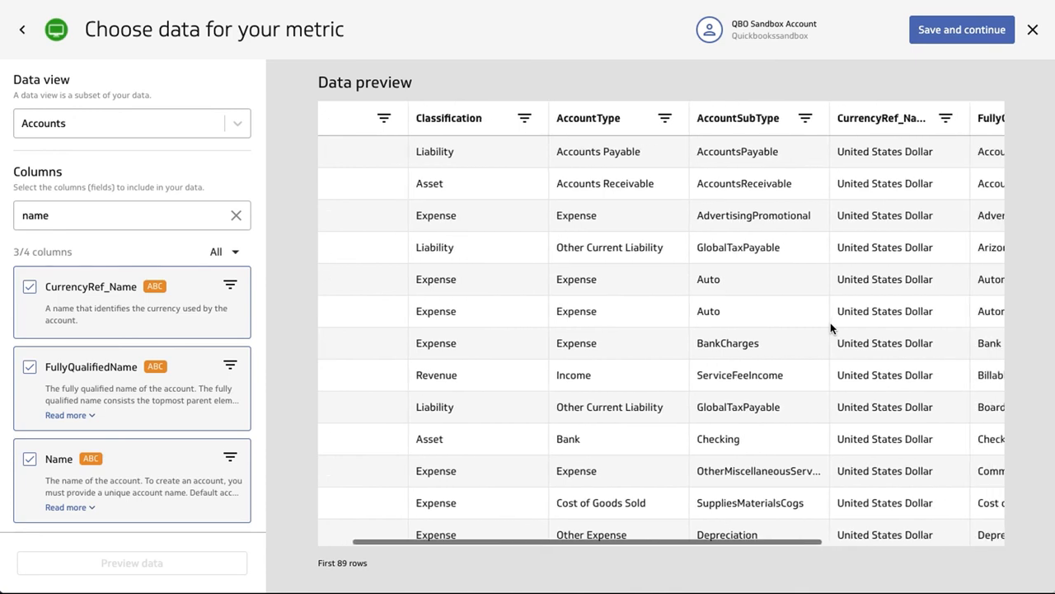
pyautogui.hscroll(4, 831, 326)
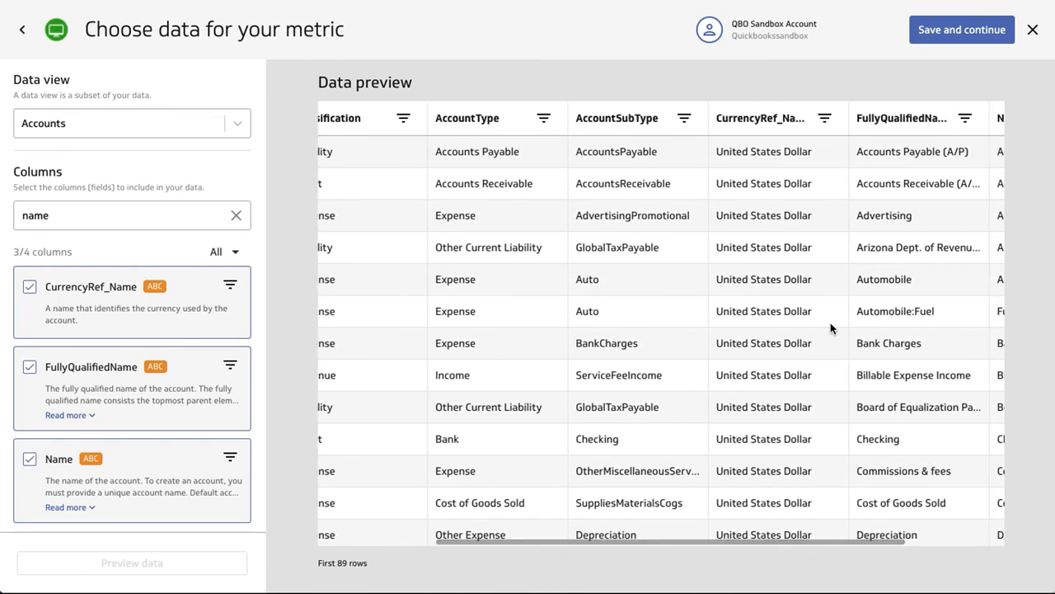
pyautogui.hscroll(2, 830, 325)
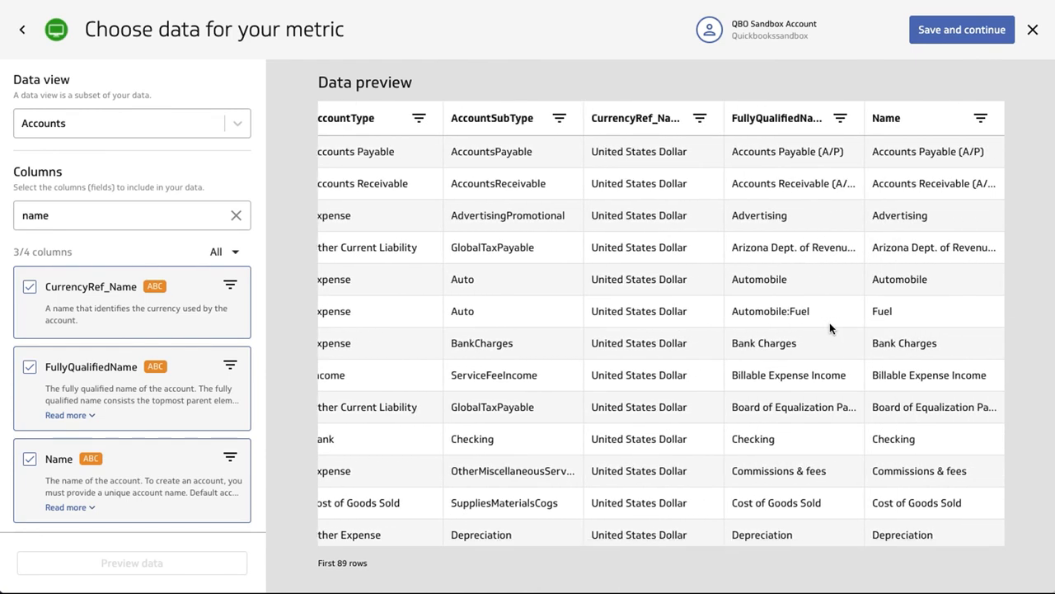
pyautogui.scroll(-3, 913, 426)
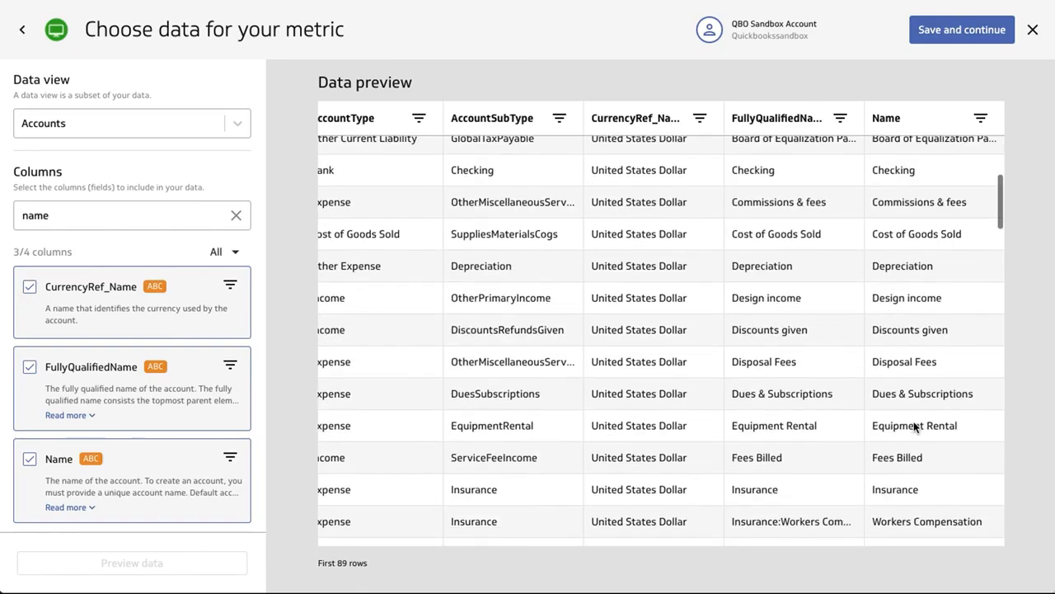
pyautogui.scroll(-12, 914, 425)
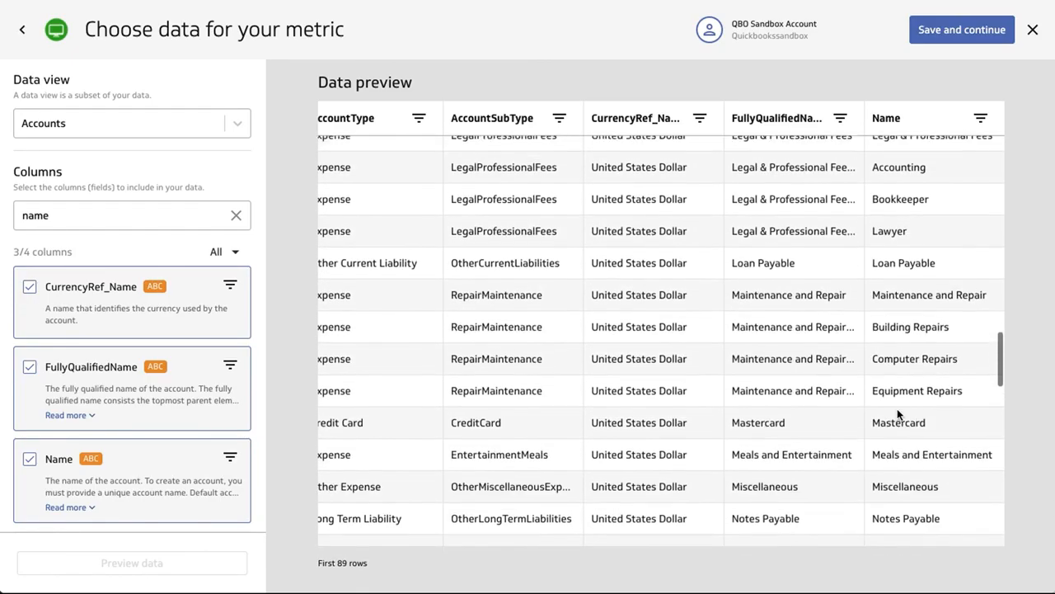
pyautogui.hscroll(-6, 474, 366)
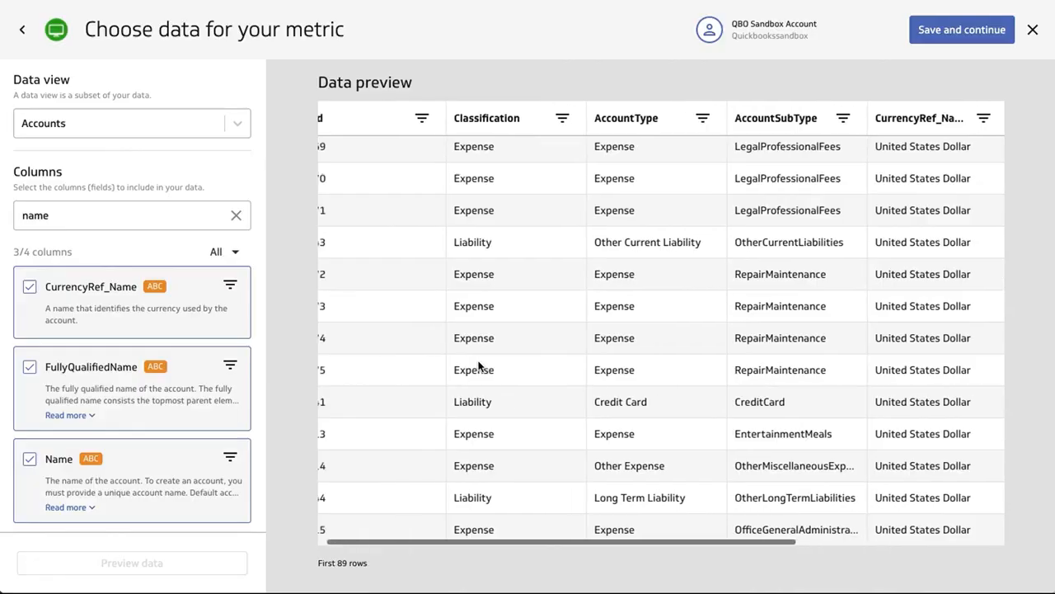